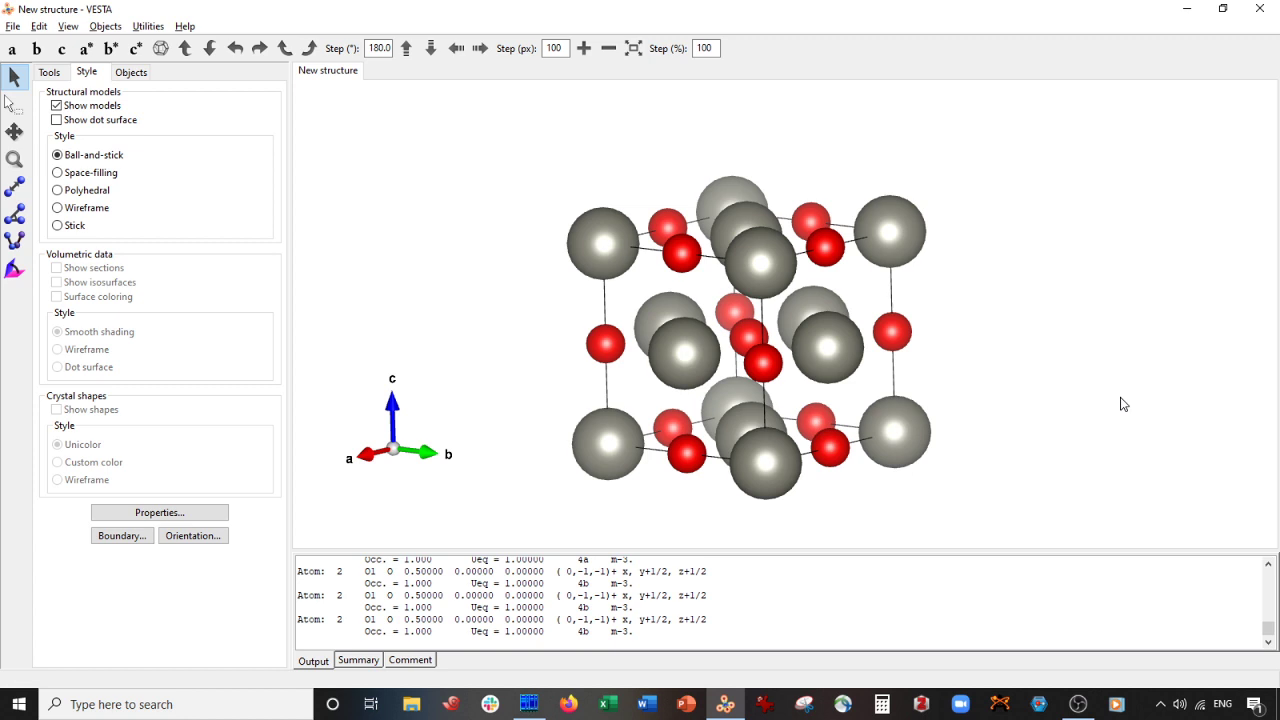
- Spin the Zn–O cell with two rotation drags, then snap to the view along the a axis
drag(945, 258, 978, 260)
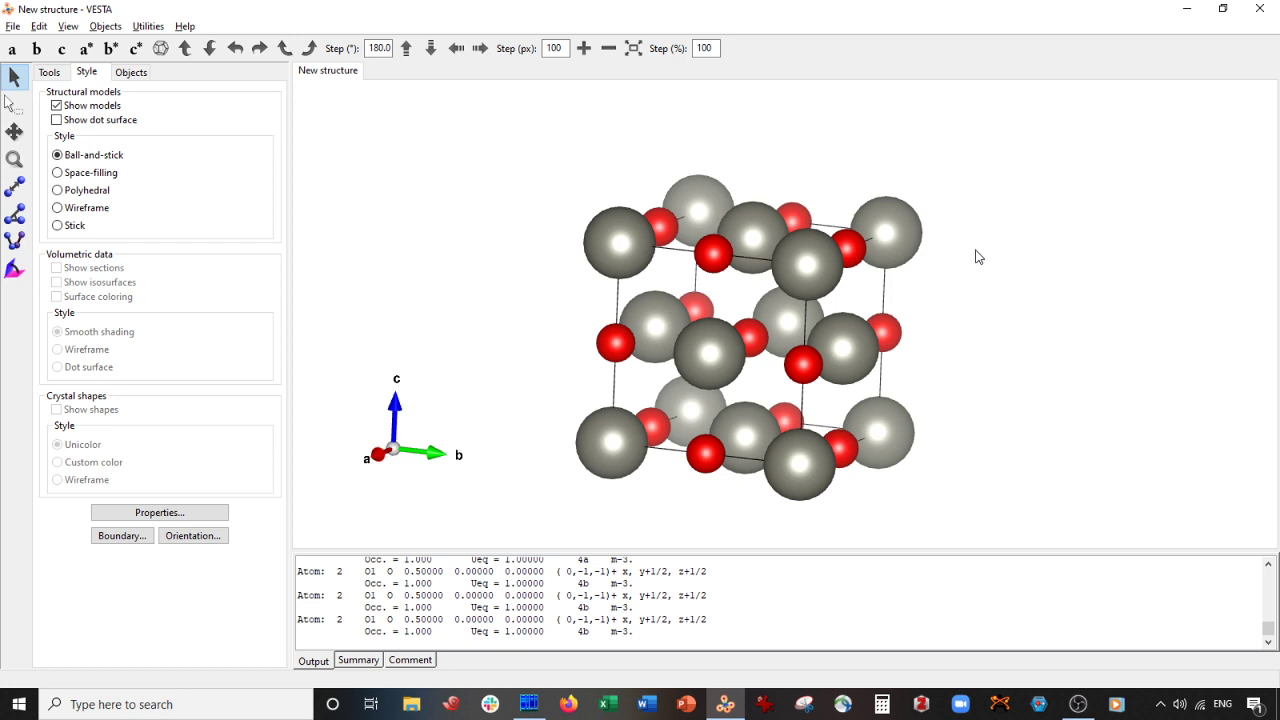
mouse_move(978, 263)
mouse_down()
mouse_move(946, 266)
mouse_move(963, 260)
mouse_up()
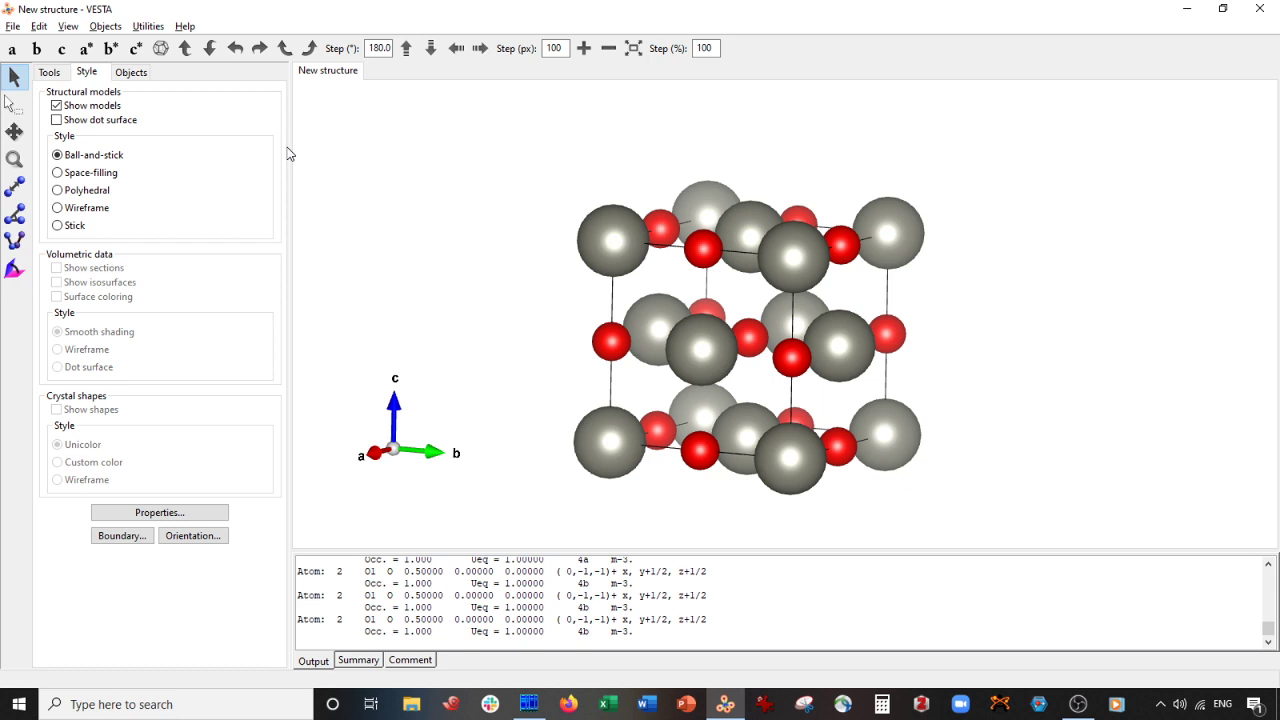
click(61, 48)
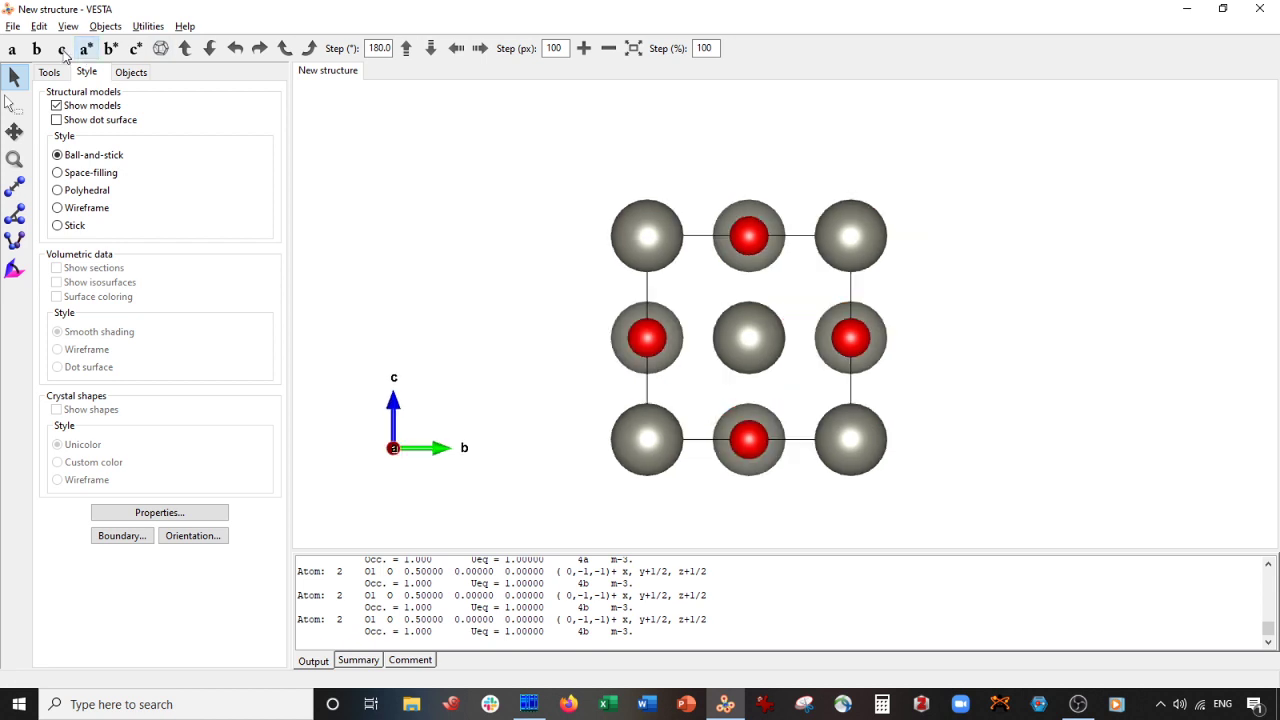
- Reset to the standard orientation, rotate to look along a, then swing back to an oblique view
click(160, 48)
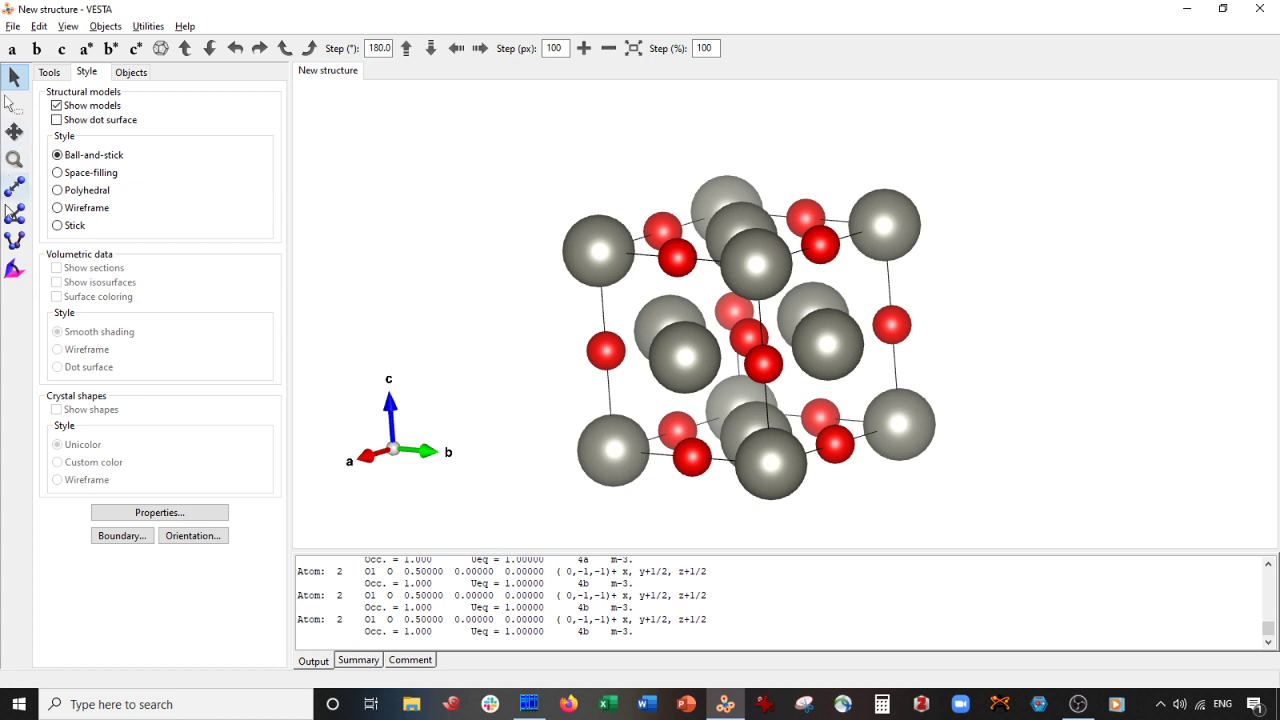
drag(648, 226, 630, 190)
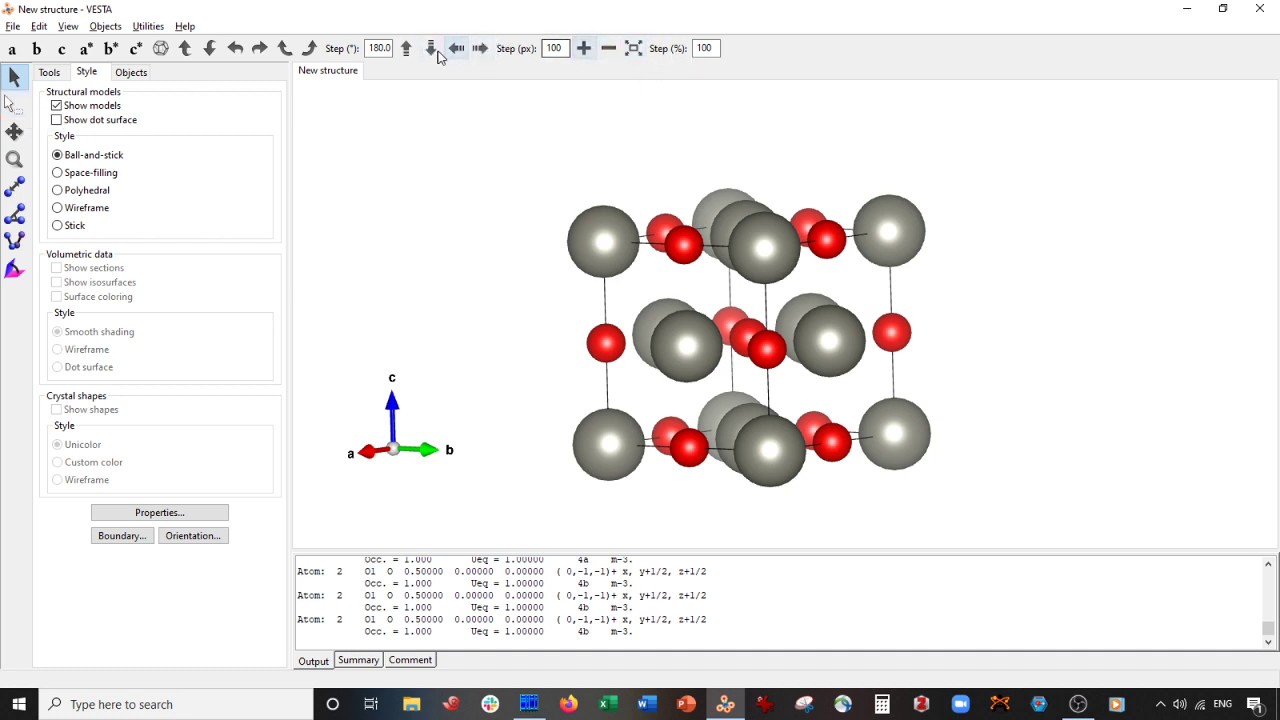
drag(518, 138, 525, 140)
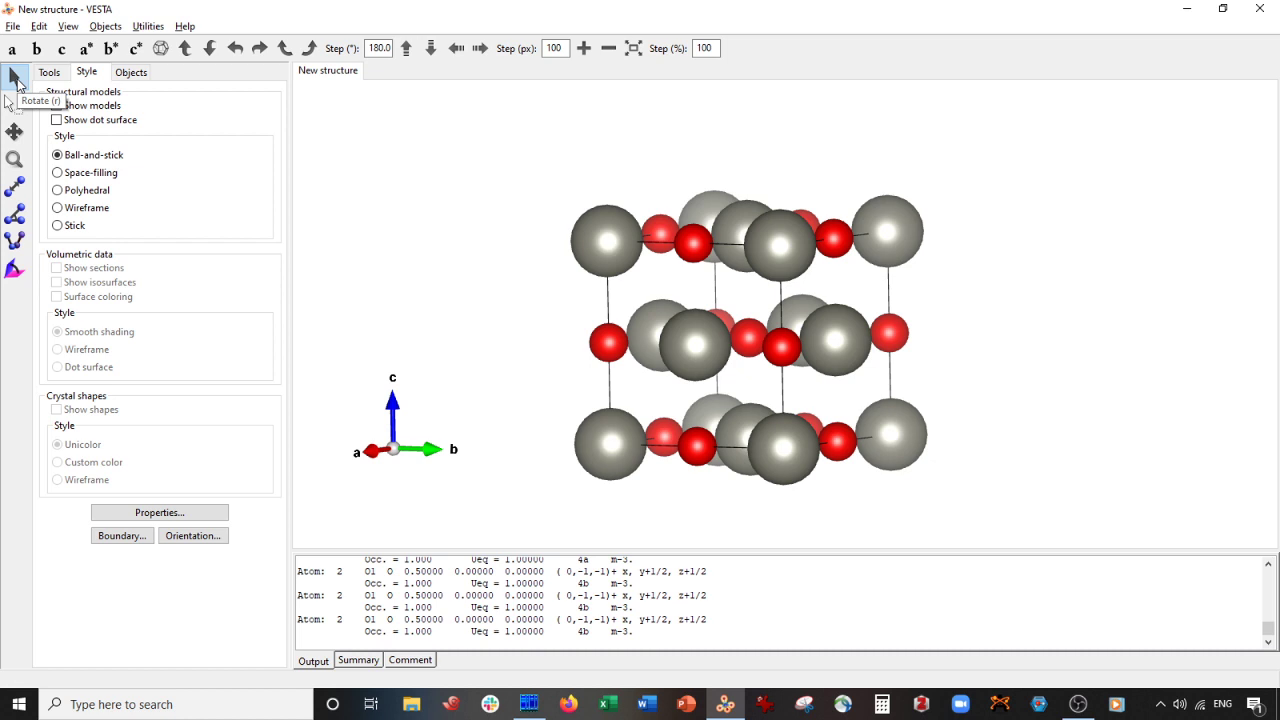
mouse_move(380, 166)
mouse_down()
mouse_move(423, 163)
mouse_move(401, 170)
mouse_up()
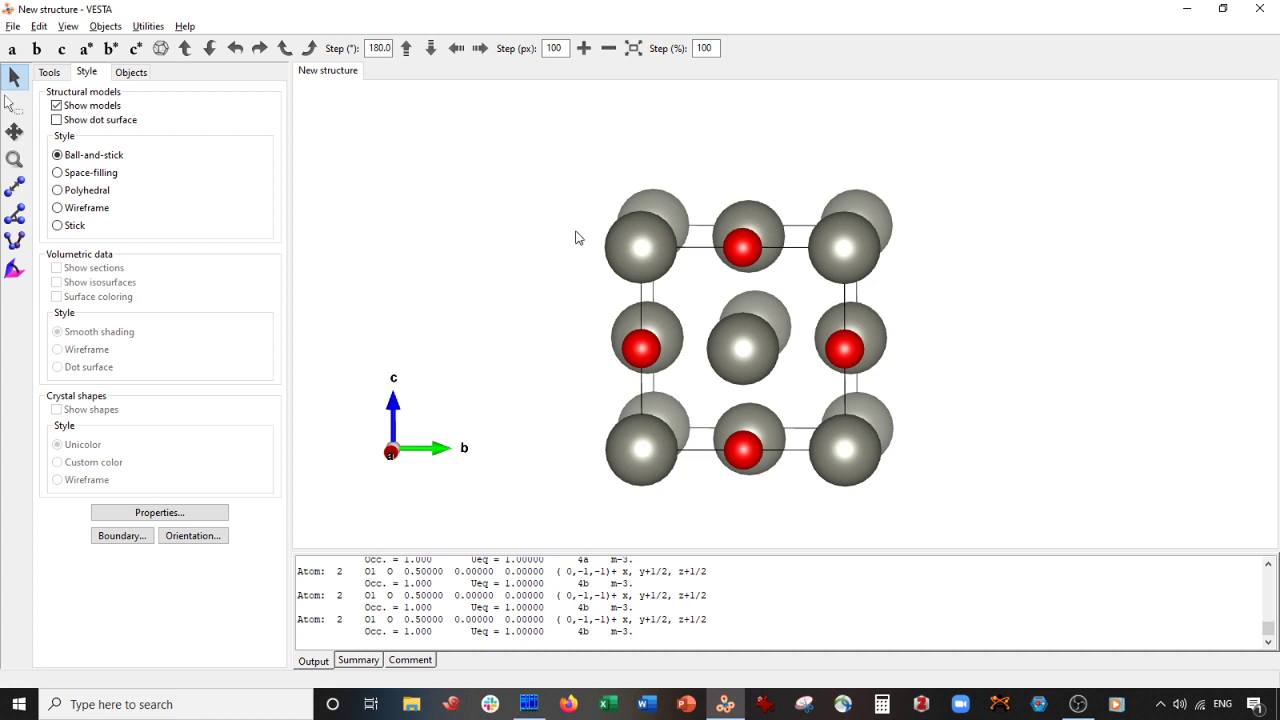
drag(573, 236, 660, 255)
- Pick the top-left and bottom-left corner atoms and highlight their Zn1 label in the output log
click(614, 246)
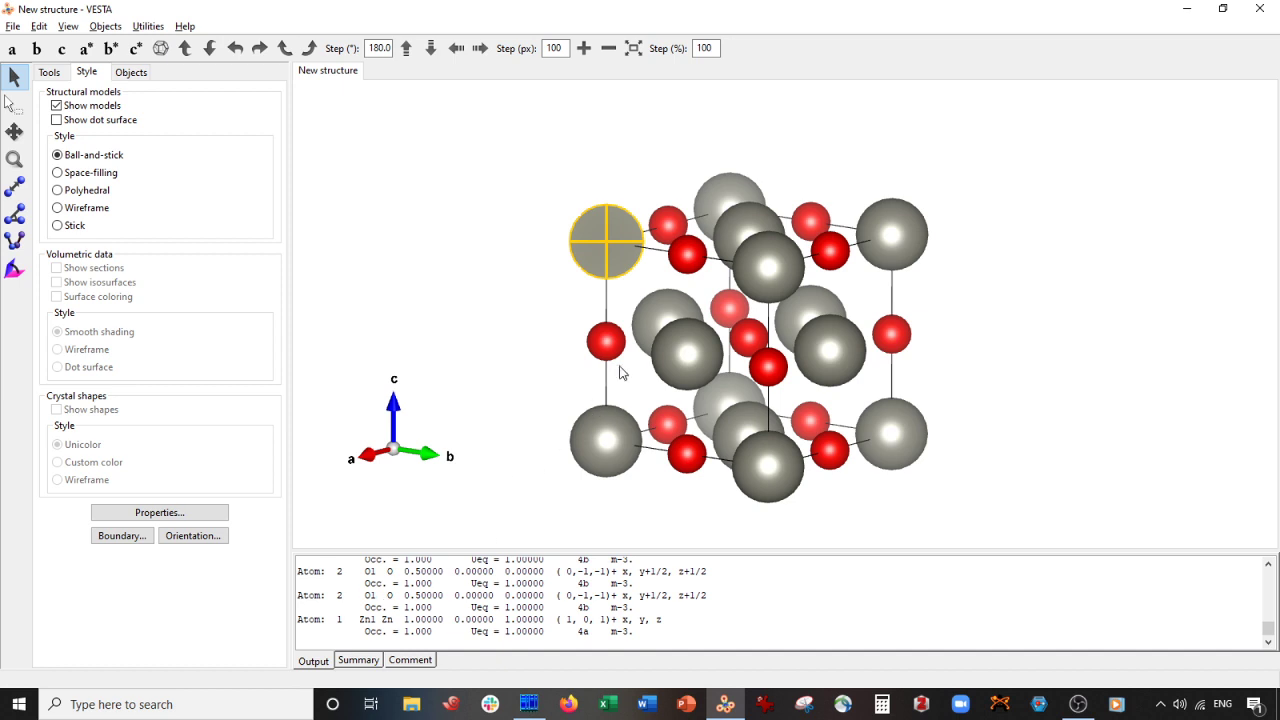
drag(310, 620, 660, 619)
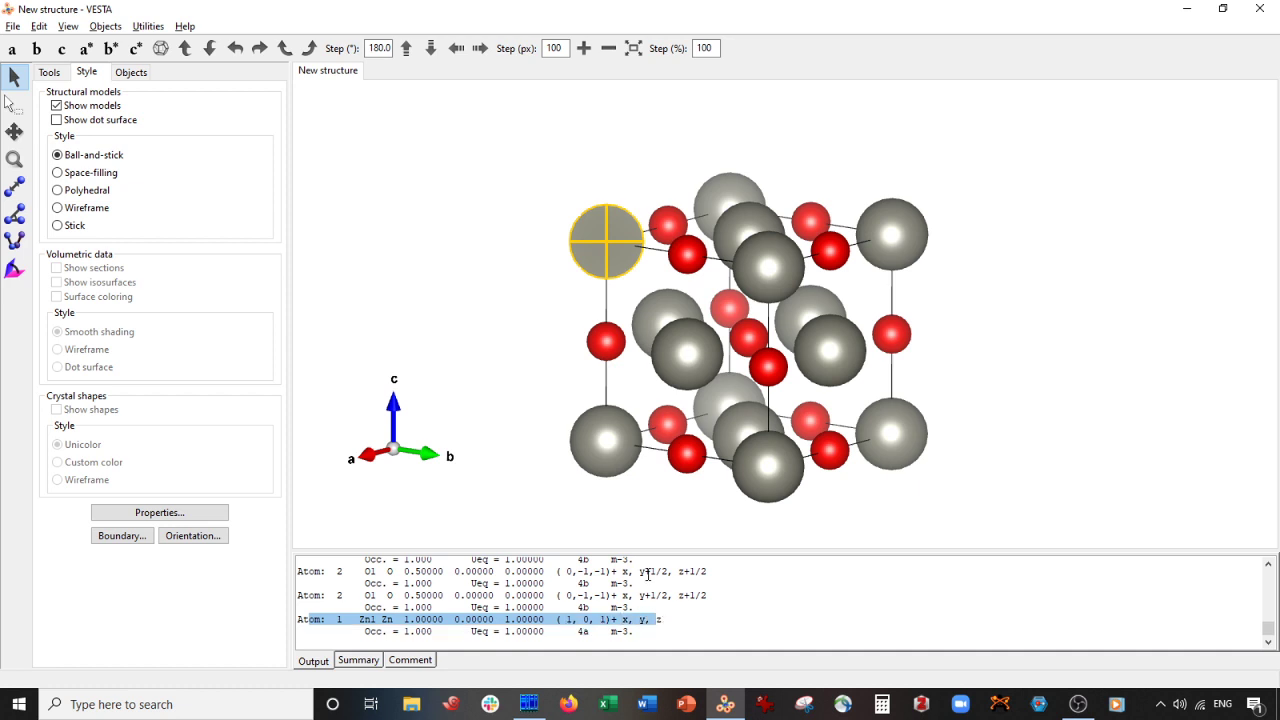
click(404, 621)
drag(358, 620, 381, 620)
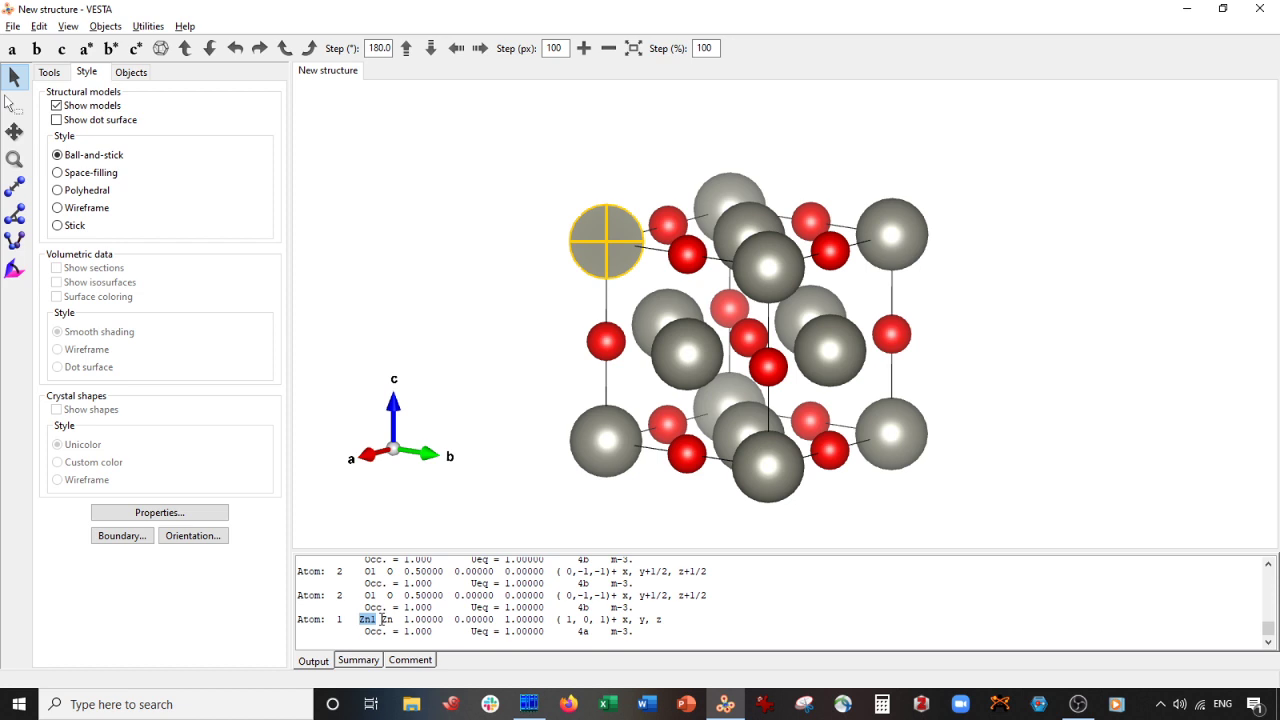
click(616, 436)
drag(360, 620, 378, 620)
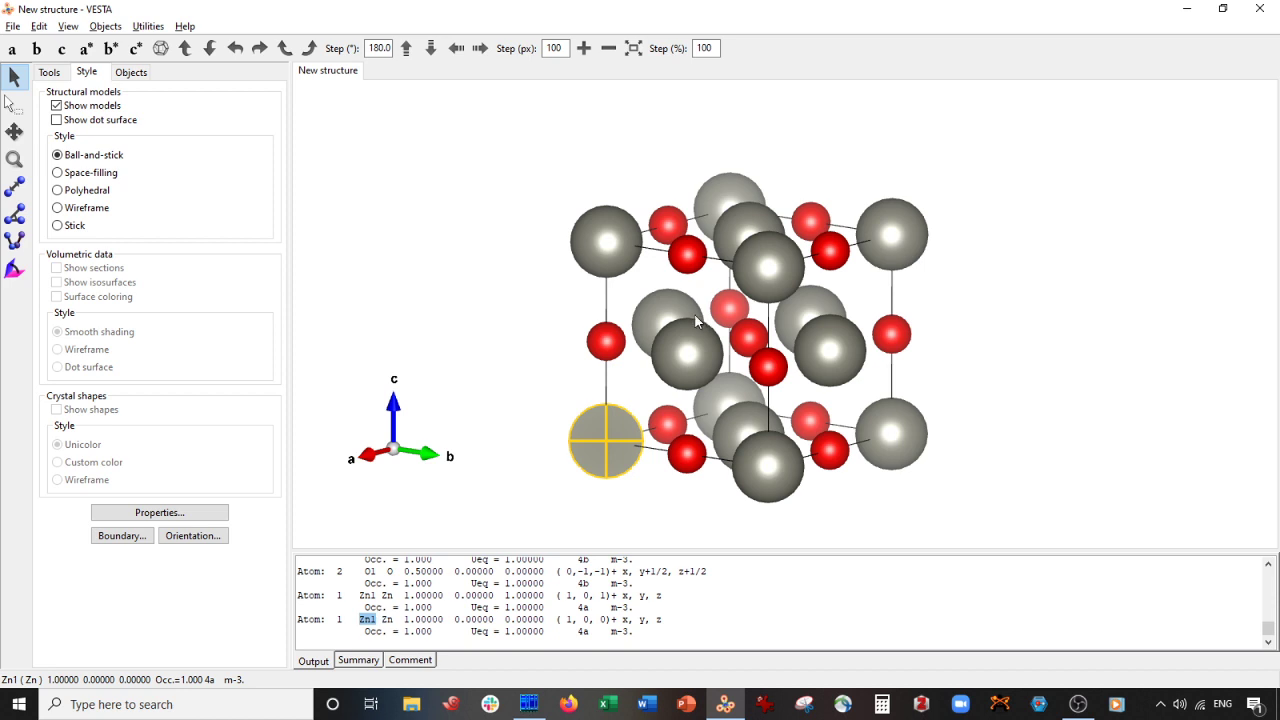
- Rotate the cell slightly and pick an O atom, listed as O1 at 1.0, 0.5, 1.0
drag(620, 256, 625, 263)
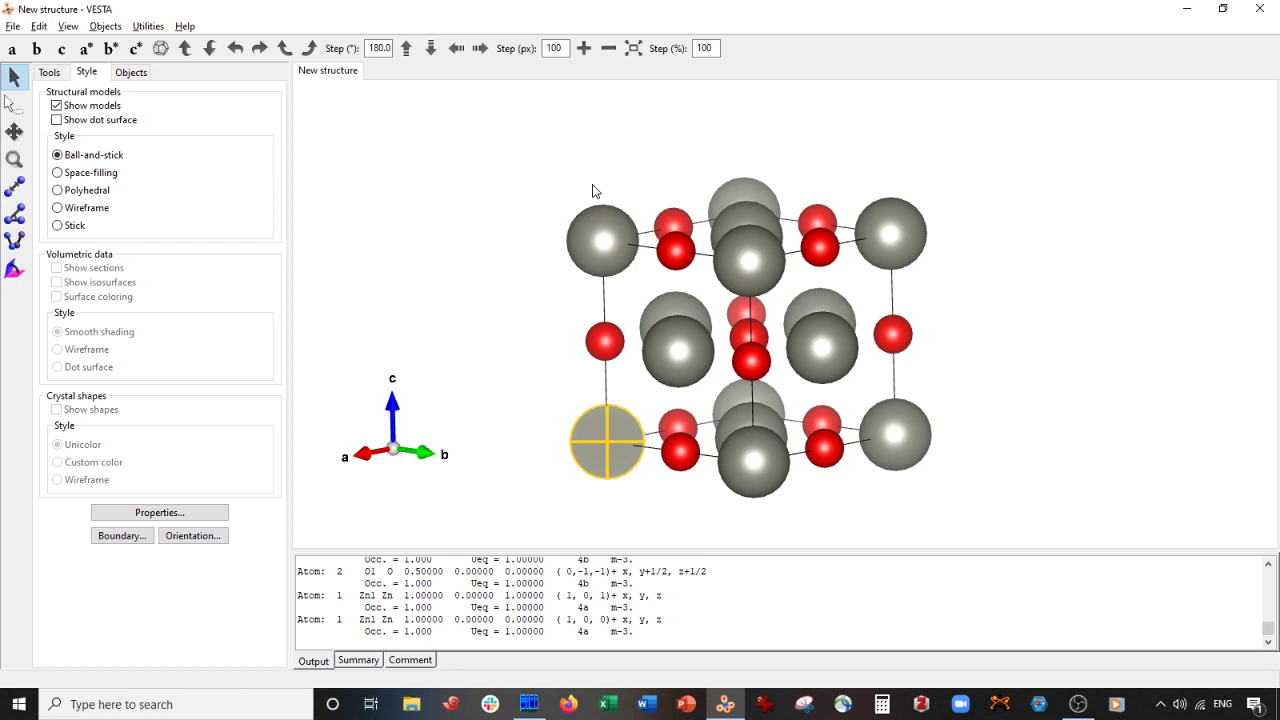
drag(594, 146, 695, 313)
click(669, 255)
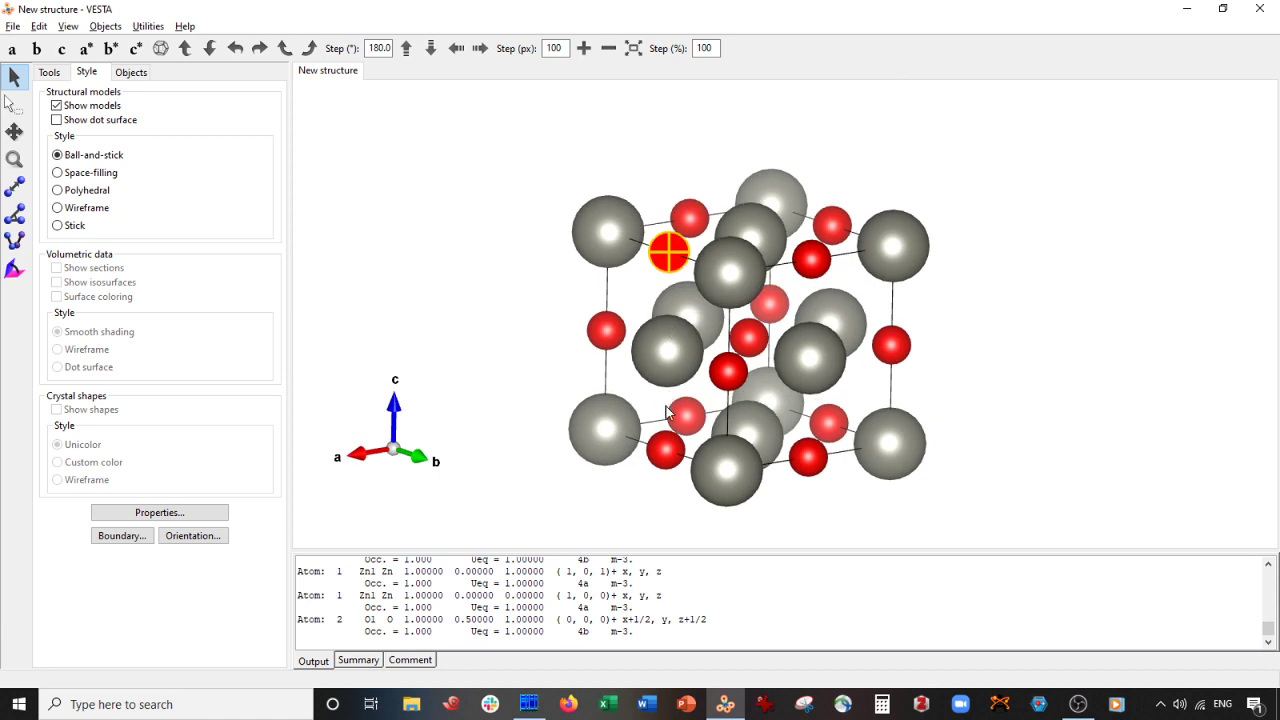
- Pick the Zn atom at the origin (0, 0, 0) and highlight its coordinates in the log
drag(634, 268, 630, 325)
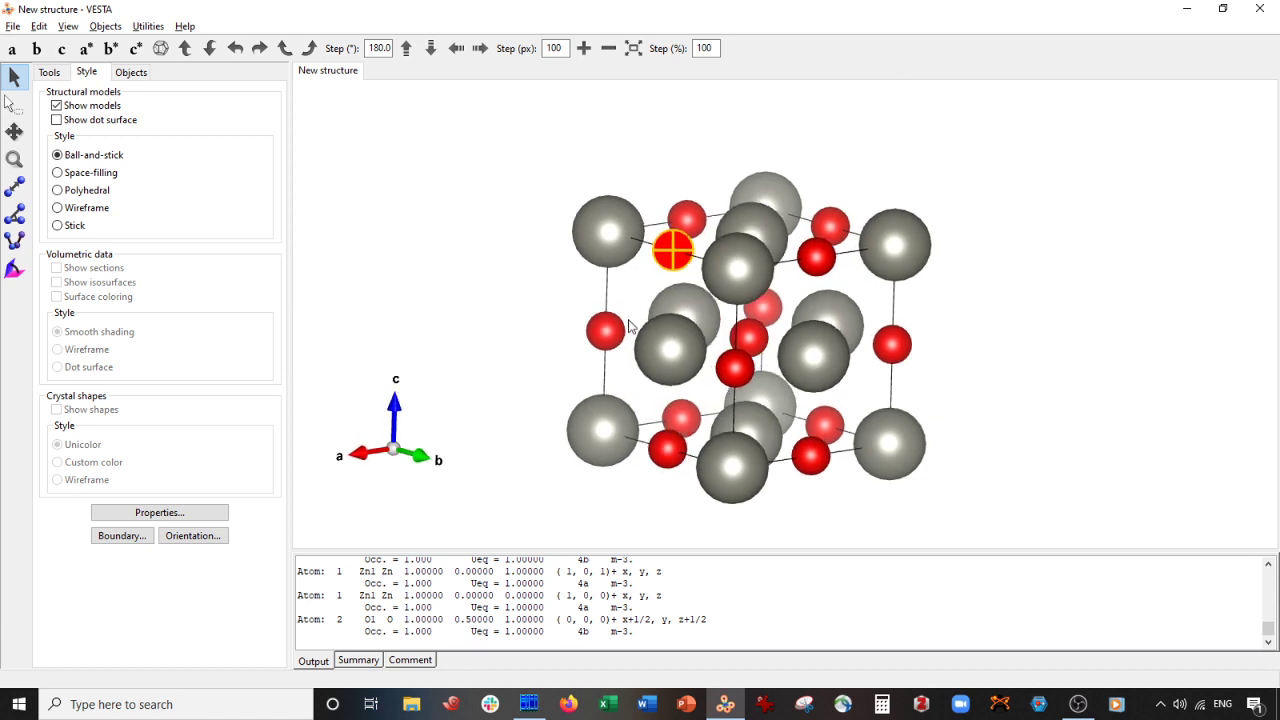
click(601, 430)
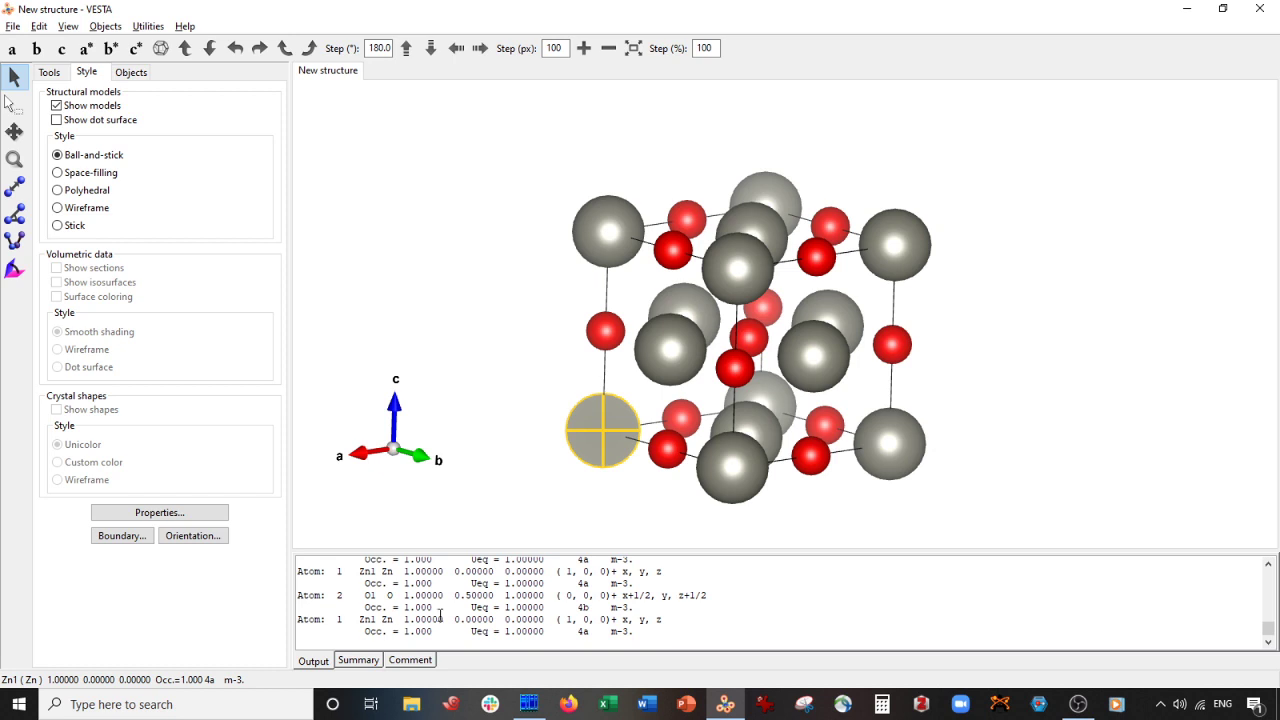
drag(640, 412, 630, 472)
click(607, 435)
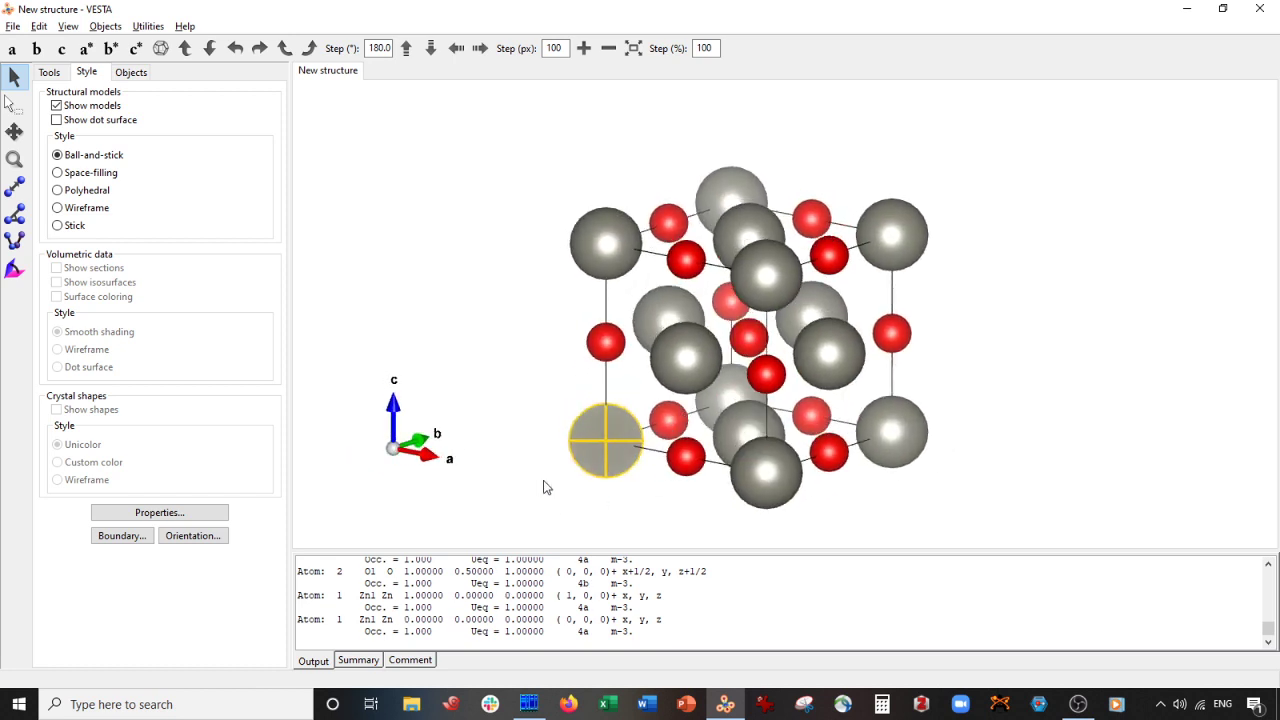
drag(405, 619, 540, 619)
- Add the two O atoms beside and above the origin Zn, then rotate toward the b axis
mouse_move(686, 421)
mouse_down()
mouse_move(706, 418)
mouse_move(687, 425)
mouse_up()
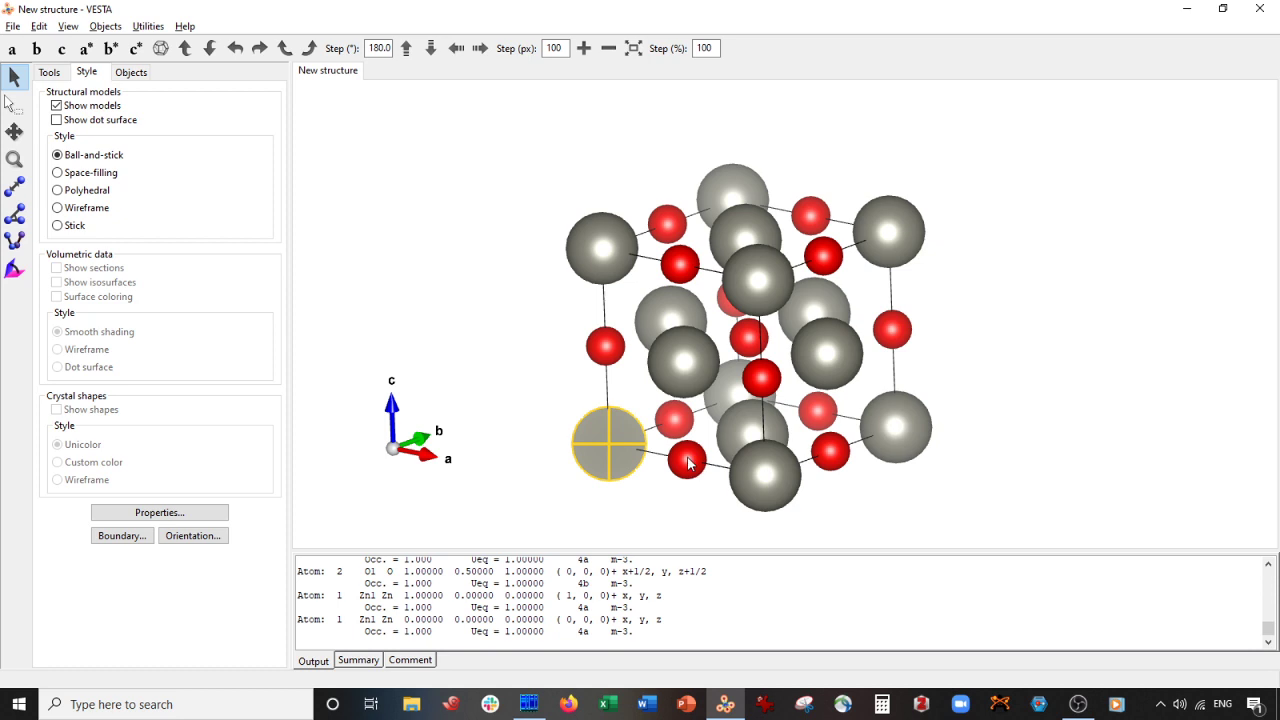
shift+click(687, 461)
shift+click(605, 346)
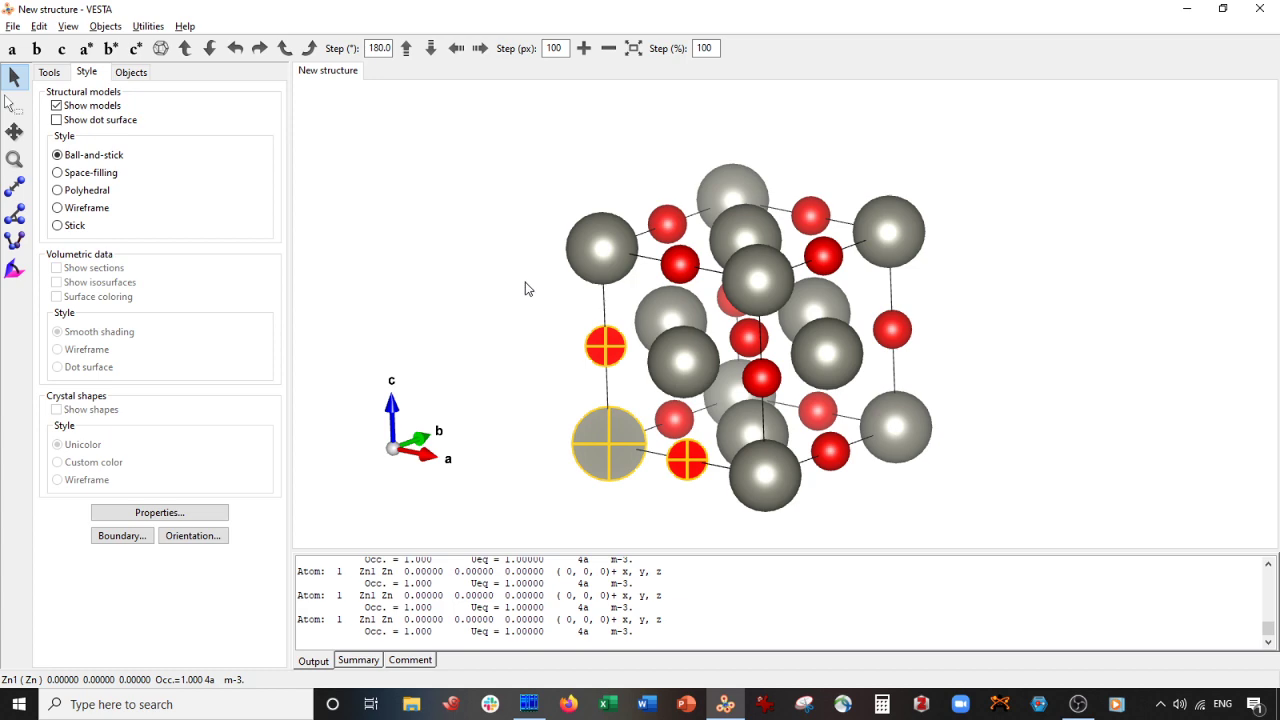
mouse_move(528, 288)
mouse_down()
mouse_move(726, 283)
mouse_move(615, 262)
mouse_move(506, 271)
mouse_move(506, 254)
mouse_move(539, 265)
mouse_up()
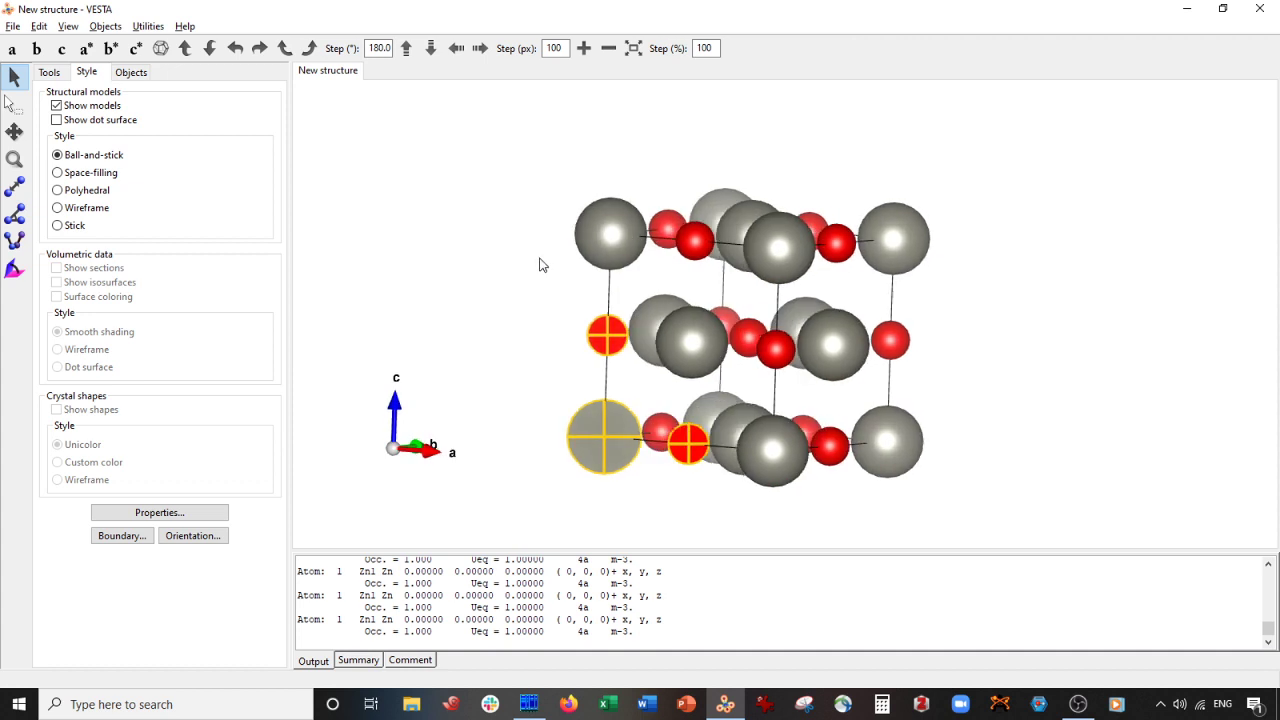
- Delete the three picked atoms, undo twice to restore them, and clear the selection
key(Delete)
drag(537, 264, 507, 286)
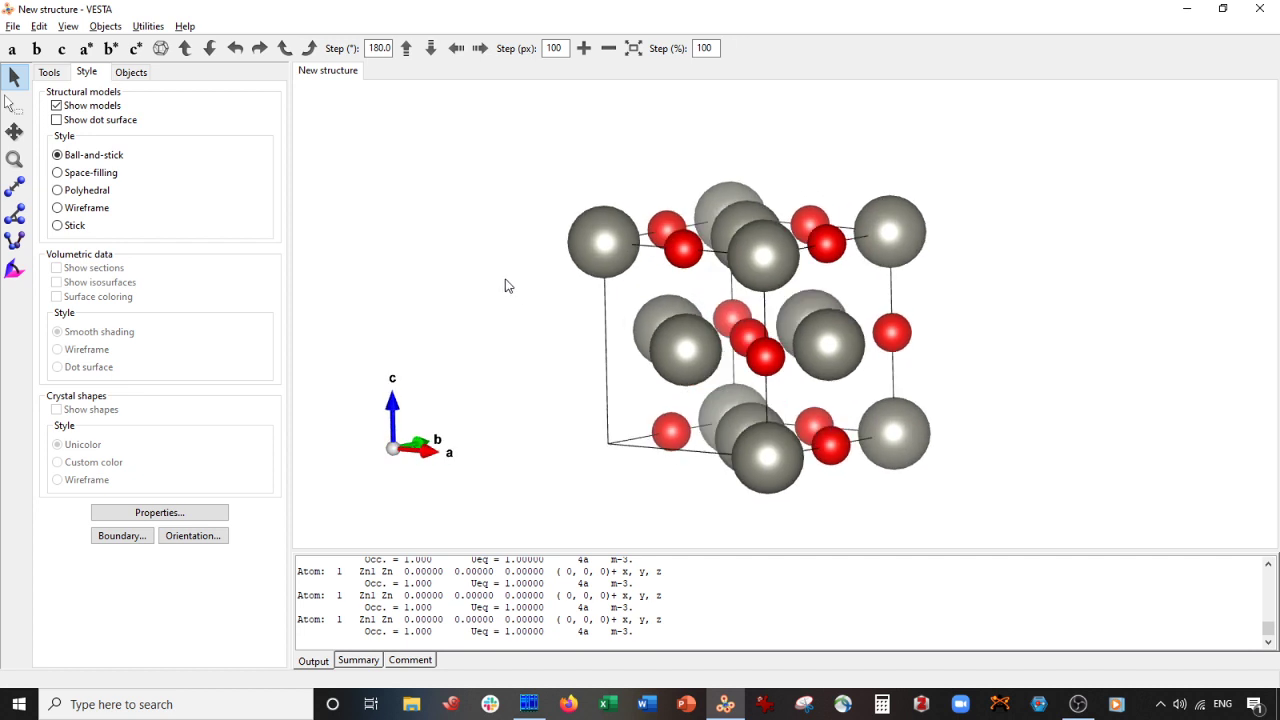
key(ctrl+z)
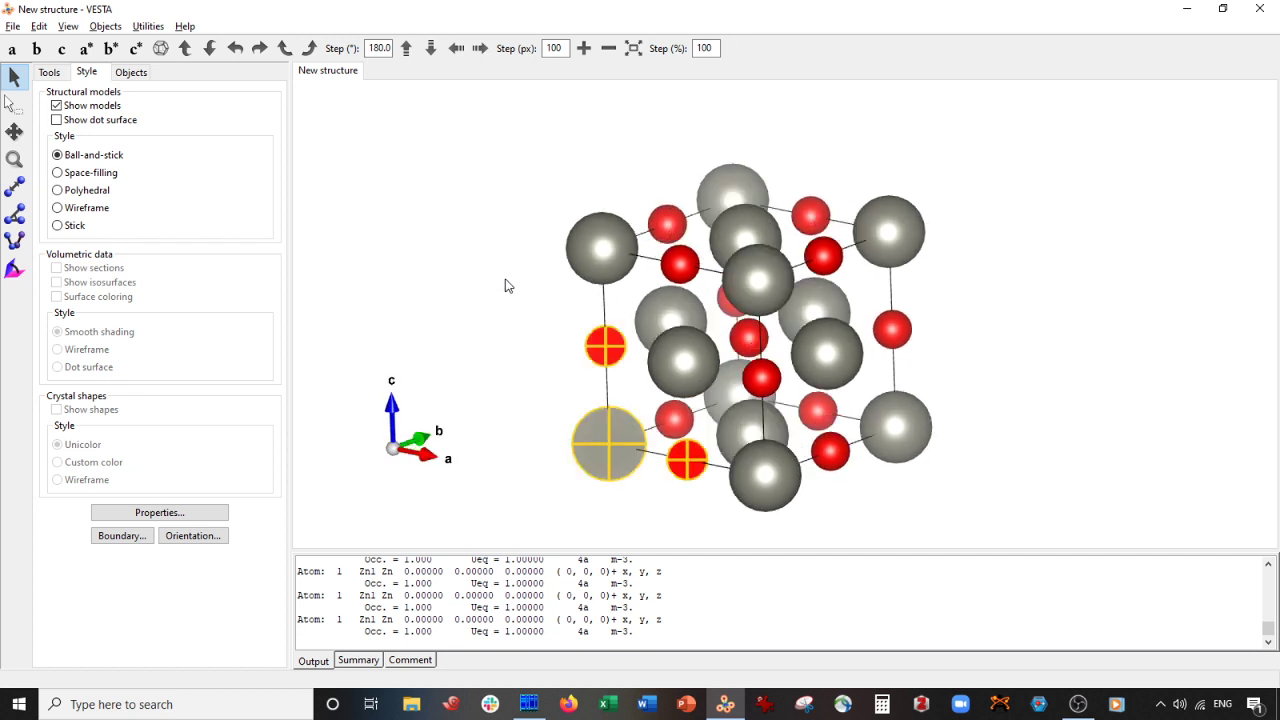
key(ctrl+z)
key(ctrl+z)
key(ctrl+z)
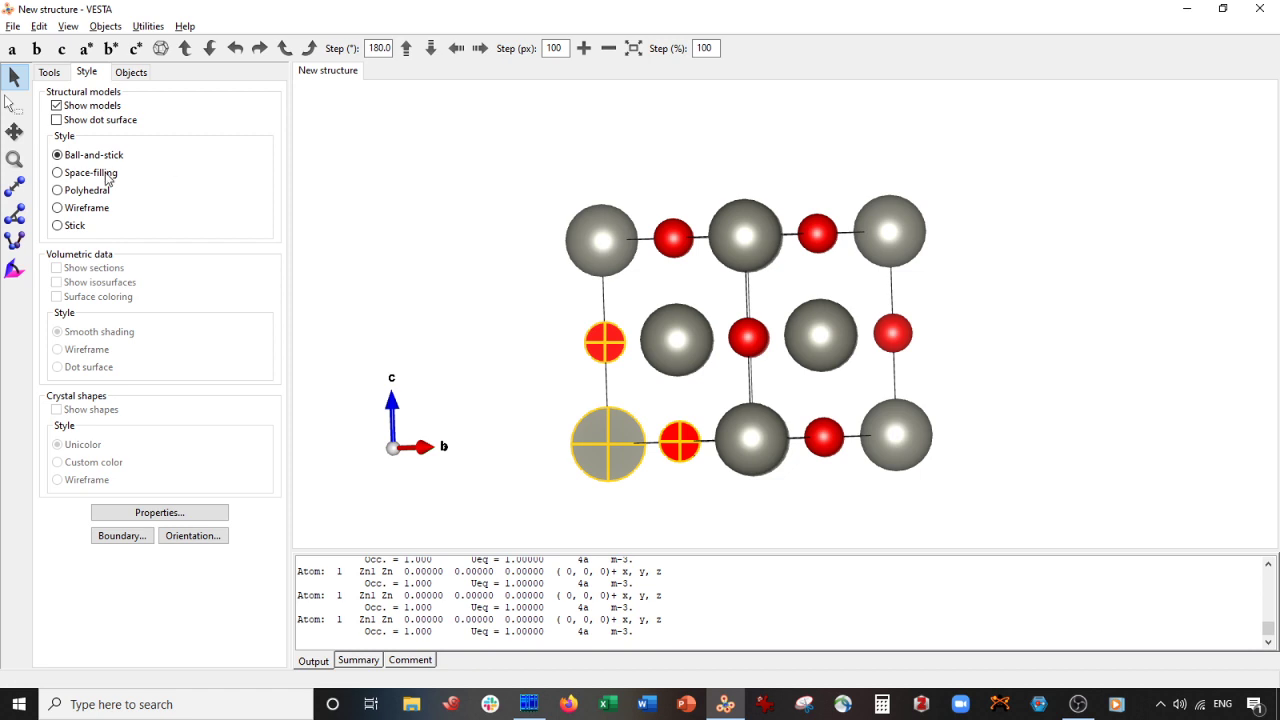
click(15, 116)
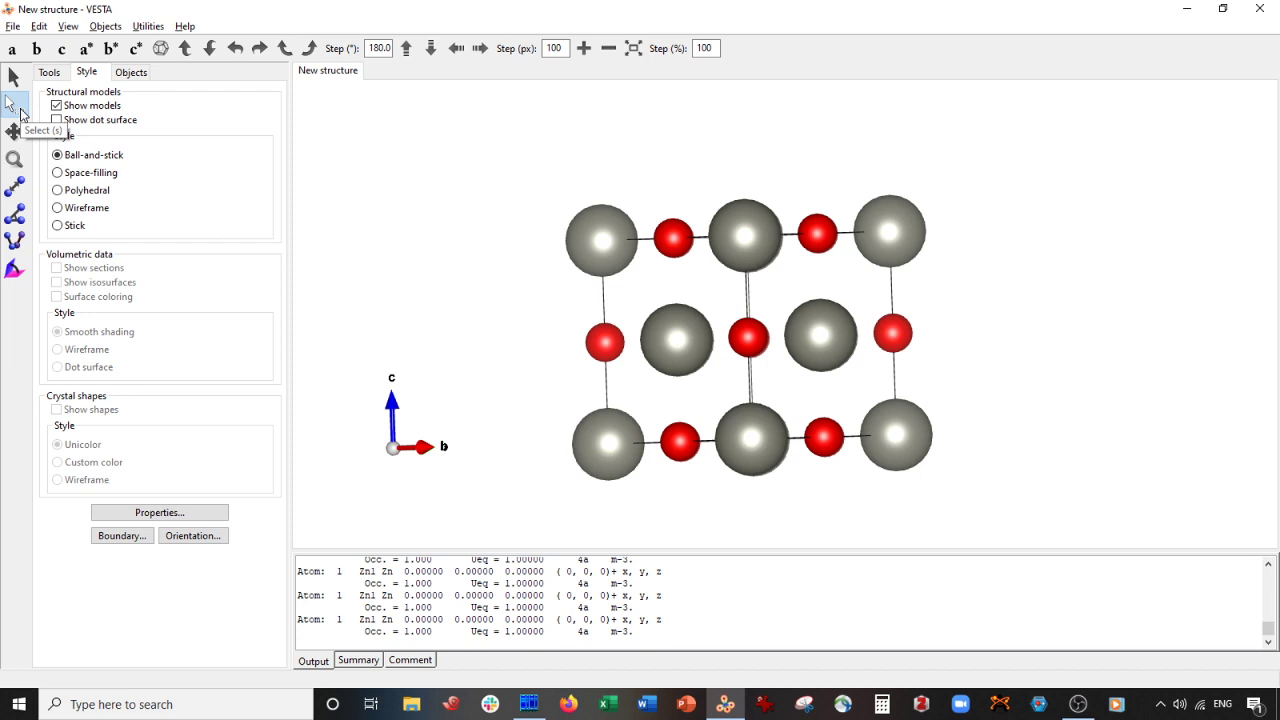
- Box-select every atom in the cell and rotate the fully selected structure
drag(440, 150, 1090, 567)
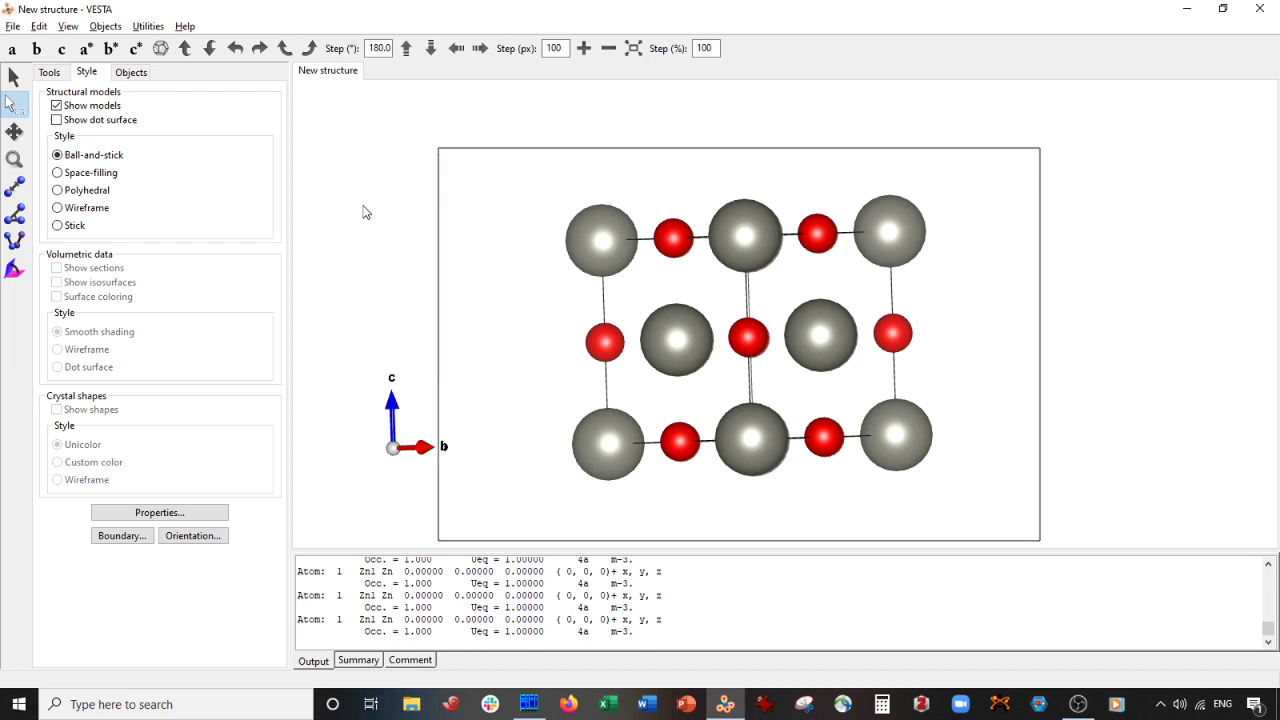
drag(478, 152, 980, 490)
click(13, 77)
drag(450, 270, 528, 307)
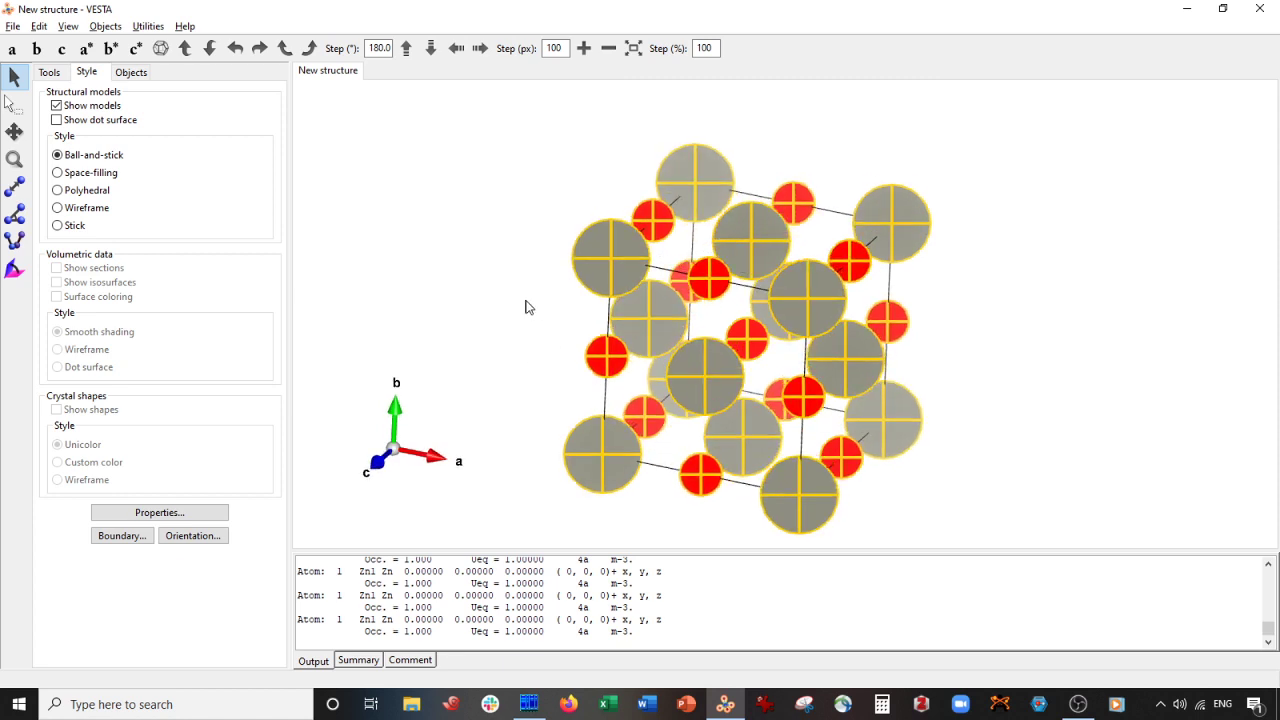
- Unpick the atoms and rotate to look down c with a right and b up
shift+click(703, 183)
shift+click(801, 205)
shift+click(894, 205)
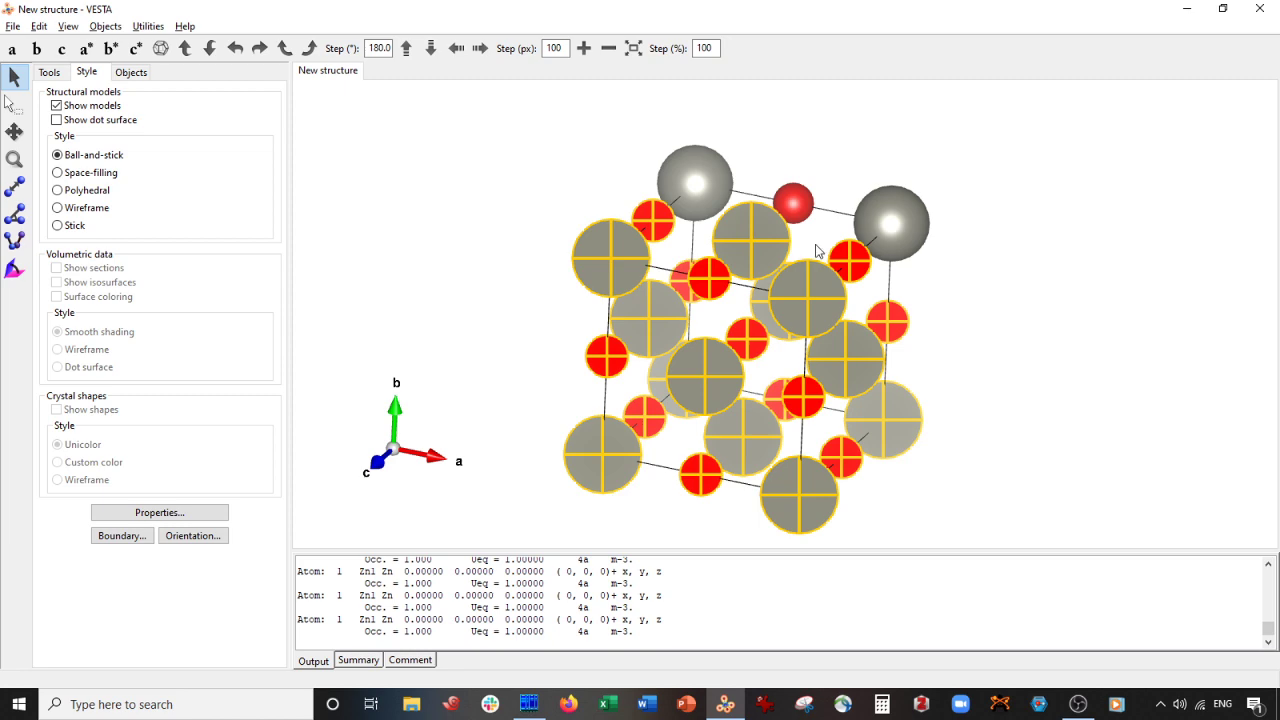
drag(1088, 256, 968, 250)
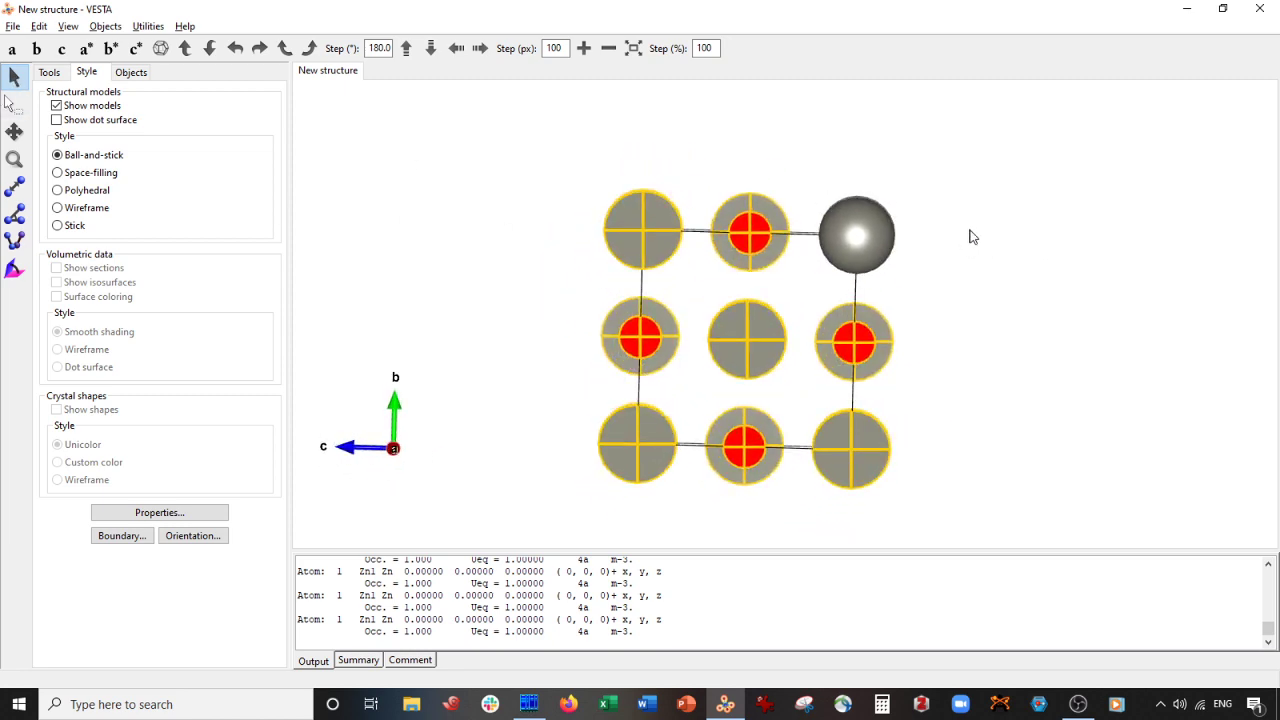
drag(526, 403, 714, 368)
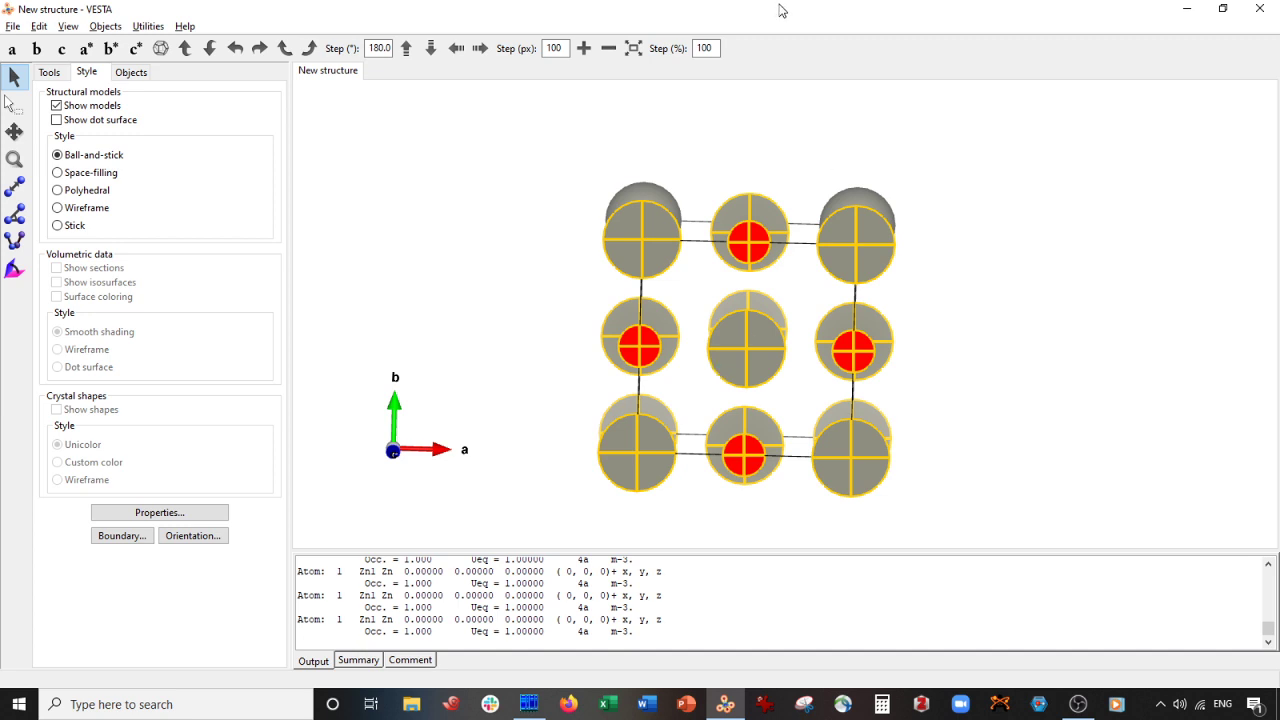
click(13, 104)
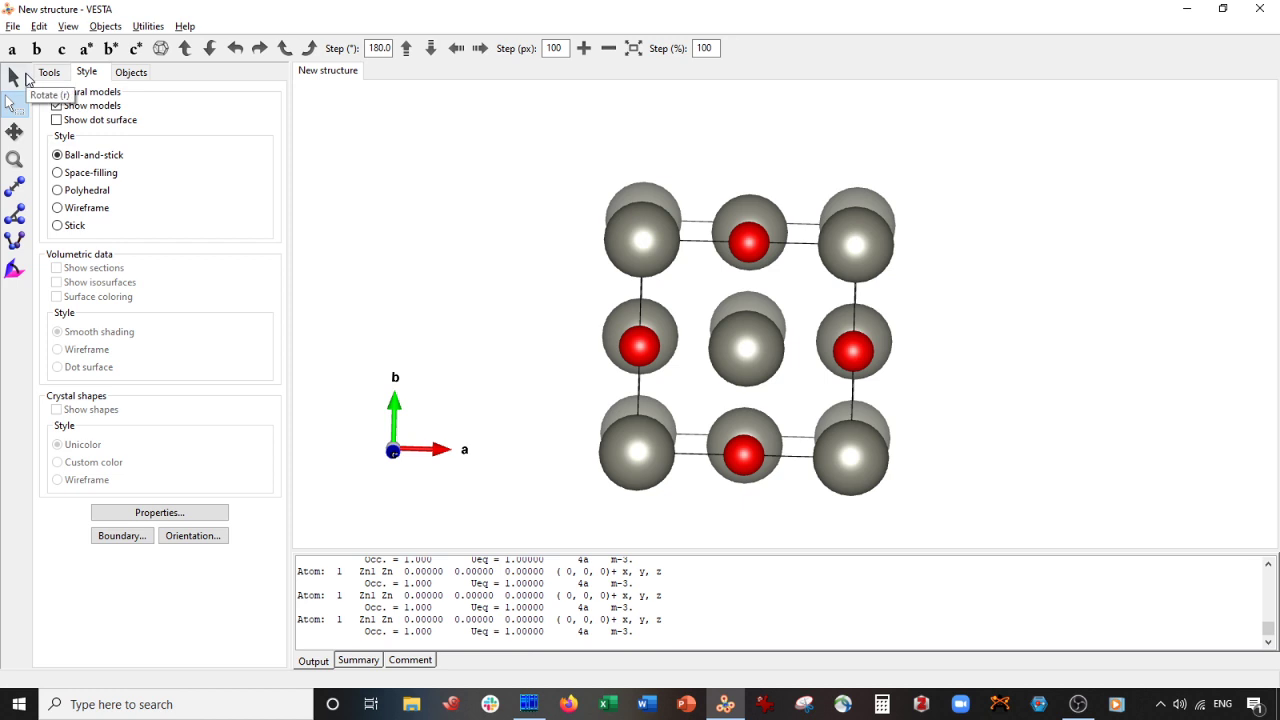
- Pan the structure right and then back left to recentre it in the view
click(14, 131)
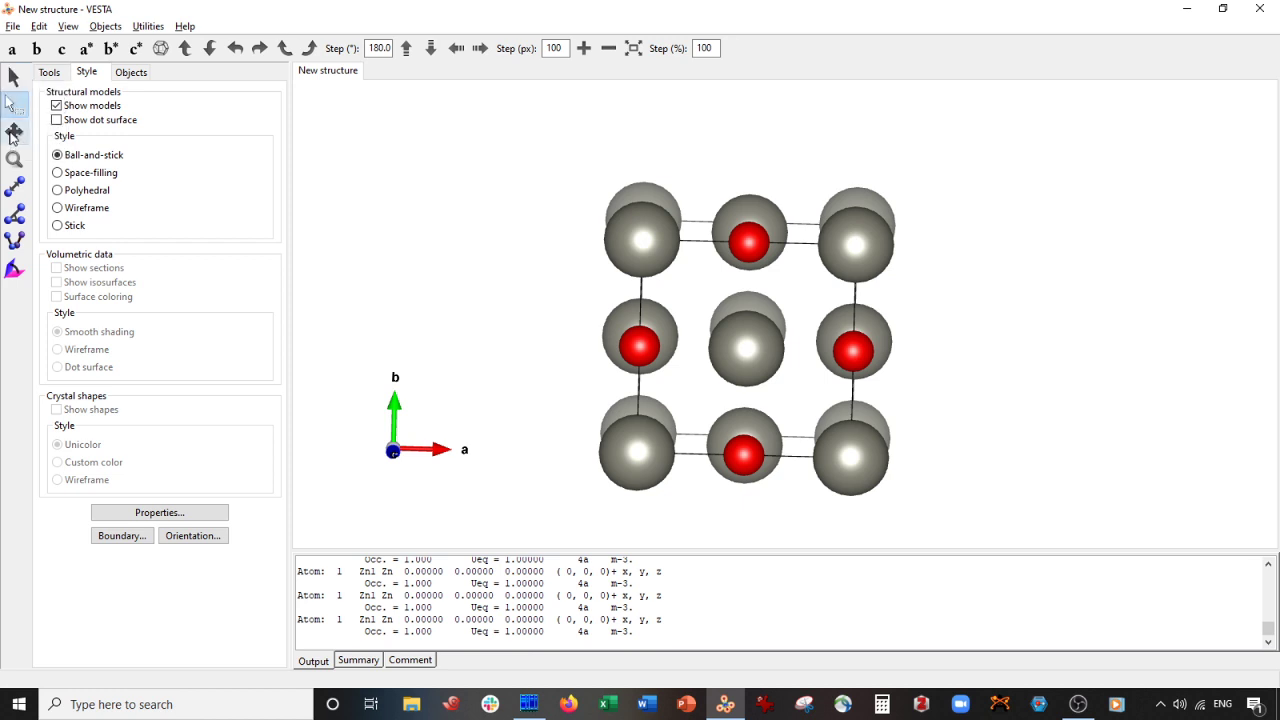
drag(684, 318, 818, 306)
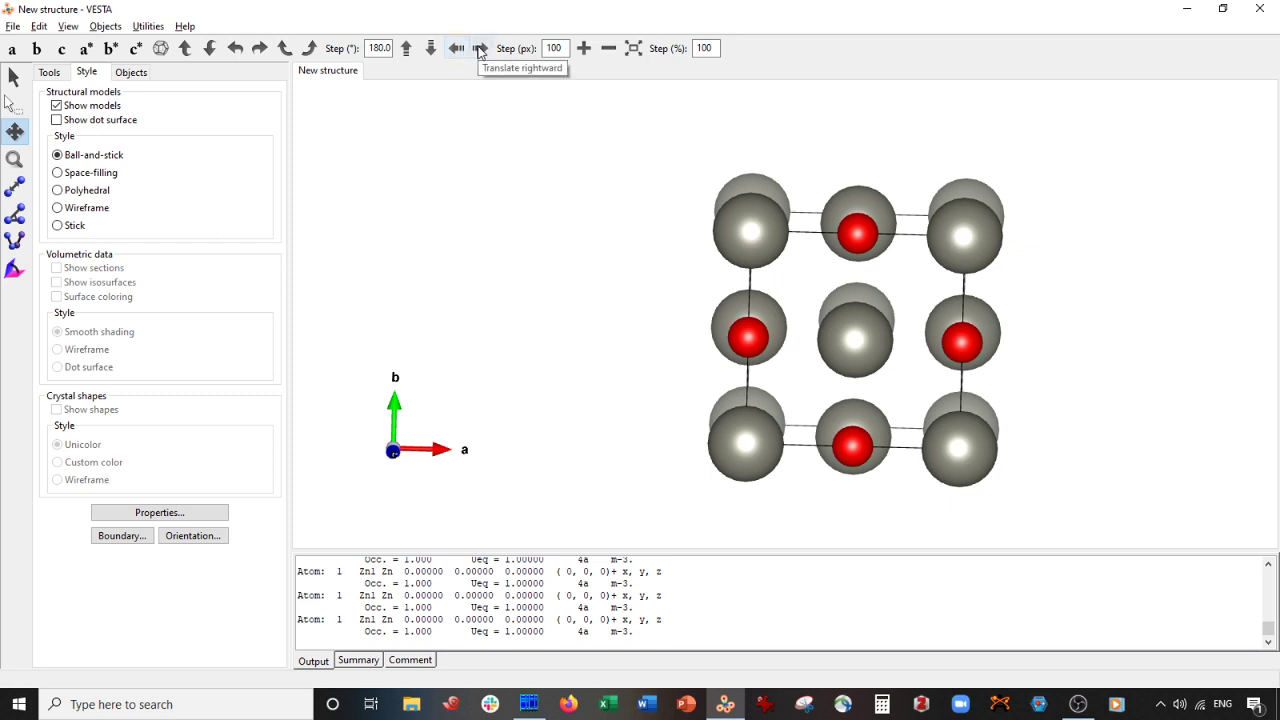
drag(698, 318, 596, 300)
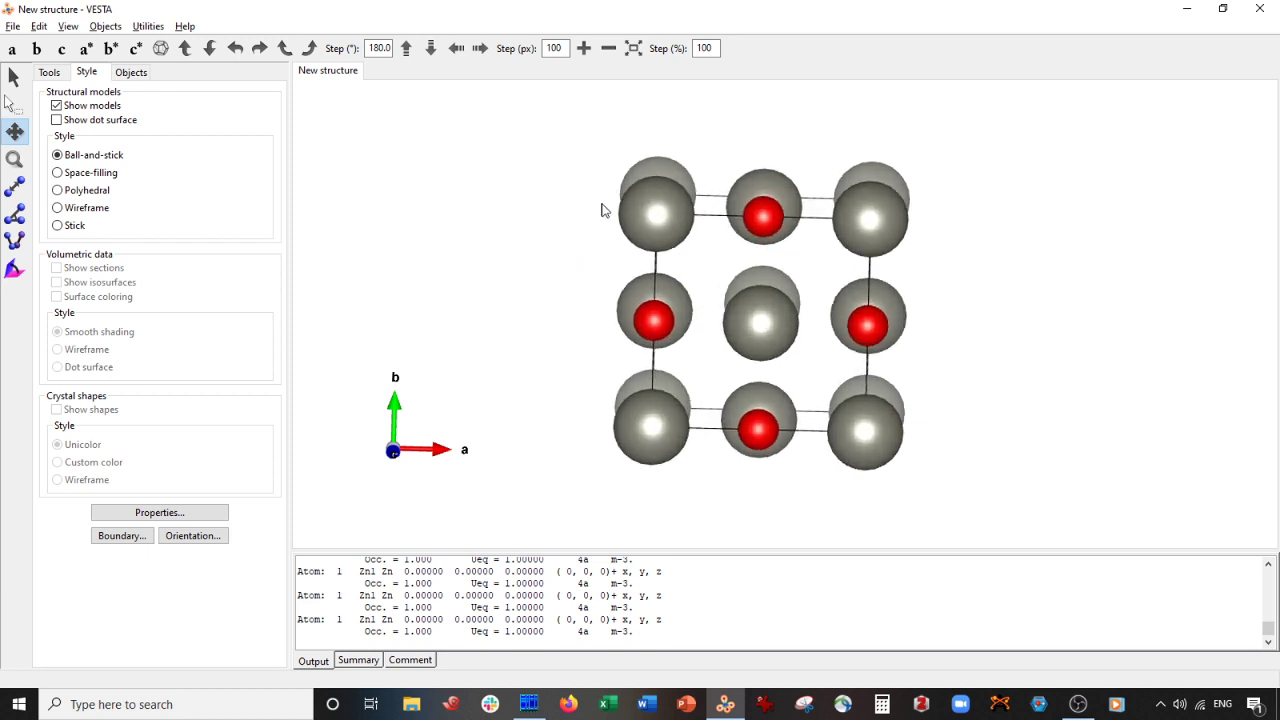
scroll(700, 200, up, 2)
scroll(743, 251, down, 3)
scroll(743, 251, up, 3)
scroll(743, 251, down, 3)
scroll(743, 251, up, 1)
scroll(743, 251, down, 1)
- Zoom the cell back near its original size and tilt it into a 3-D perspective
click(14, 159)
drag(714, 337, 718, 262)
scroll(718, 262, down, 3)
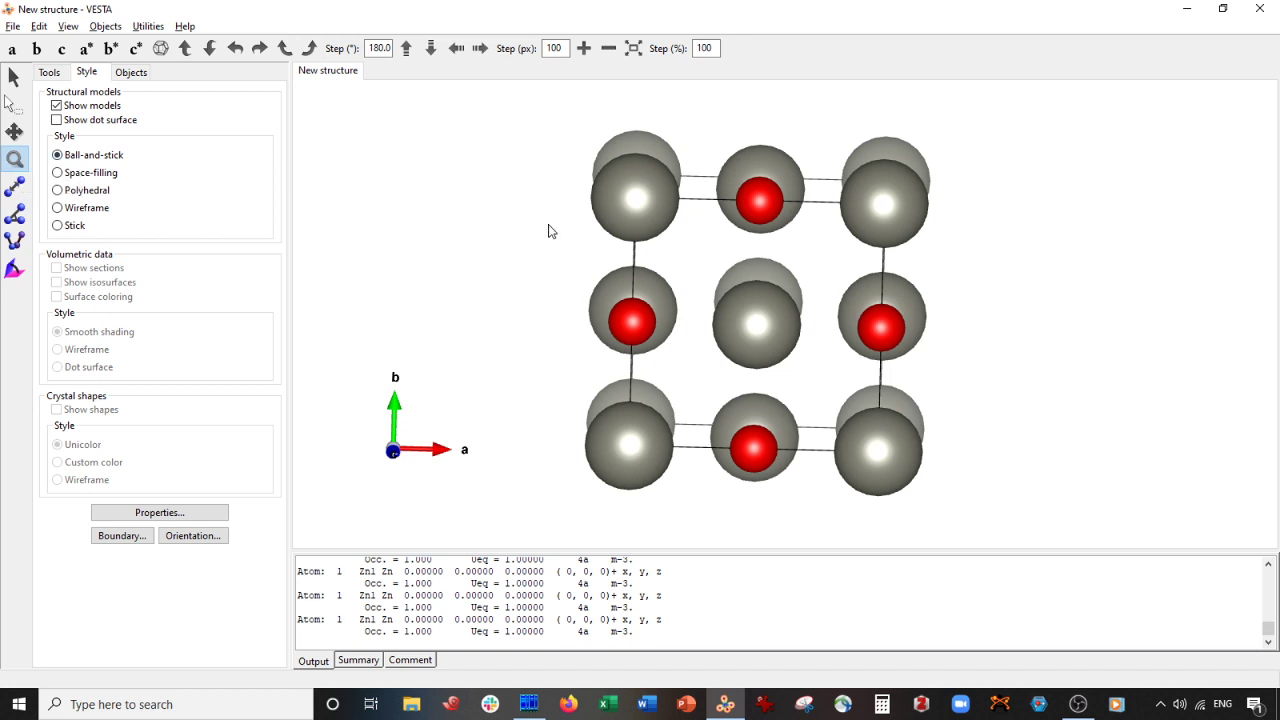
drag(635, 213, 668, 222)
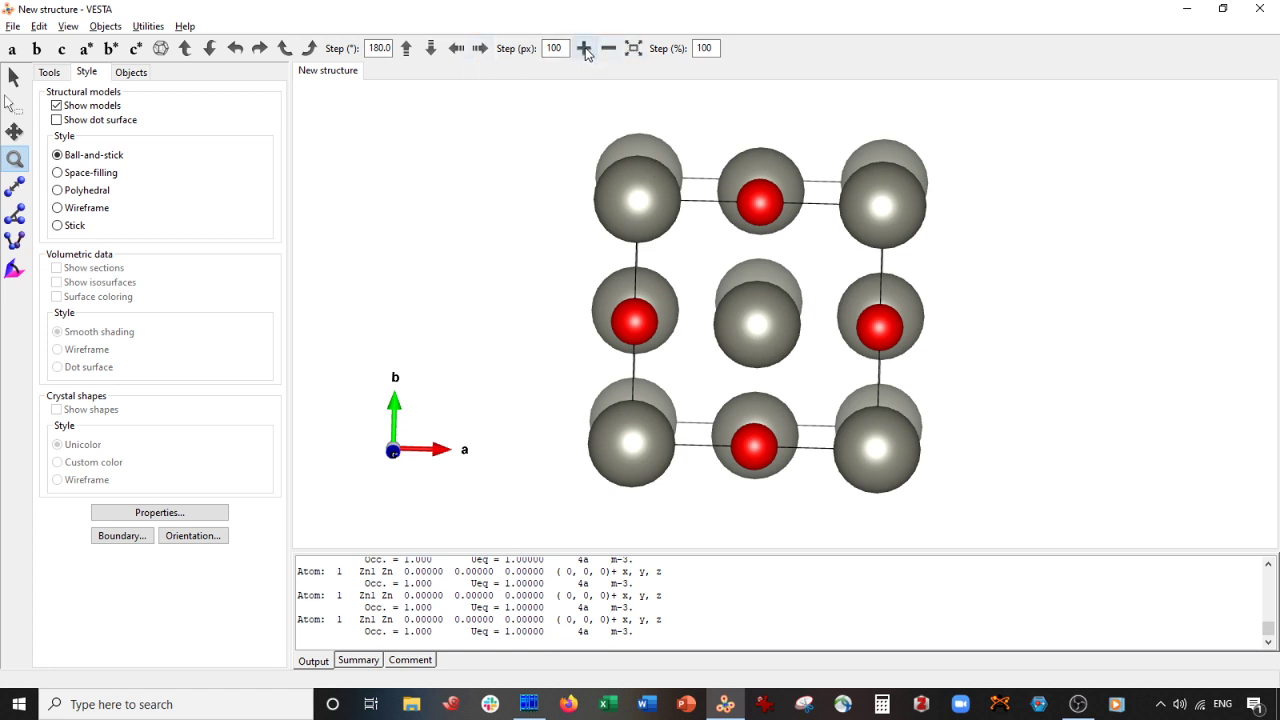
scroll(571, 323, up, 2)
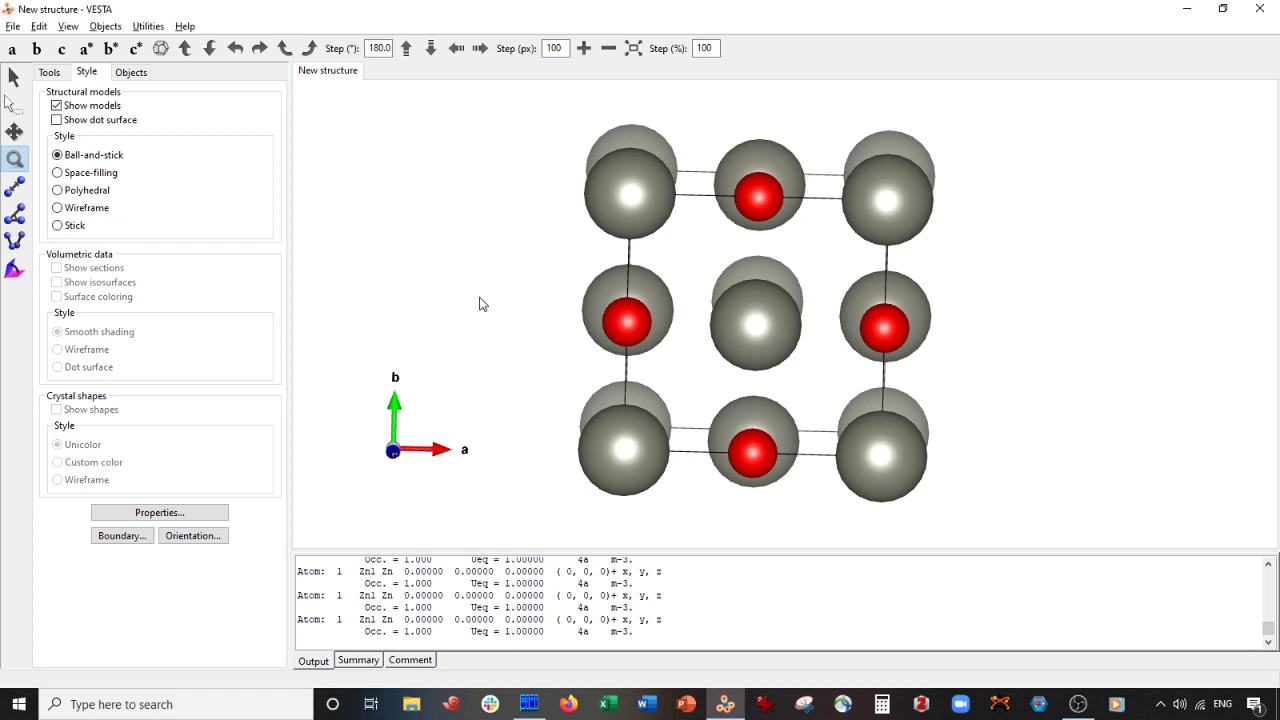
click(14, 77)
drag(1112, 290, 1083, 293)
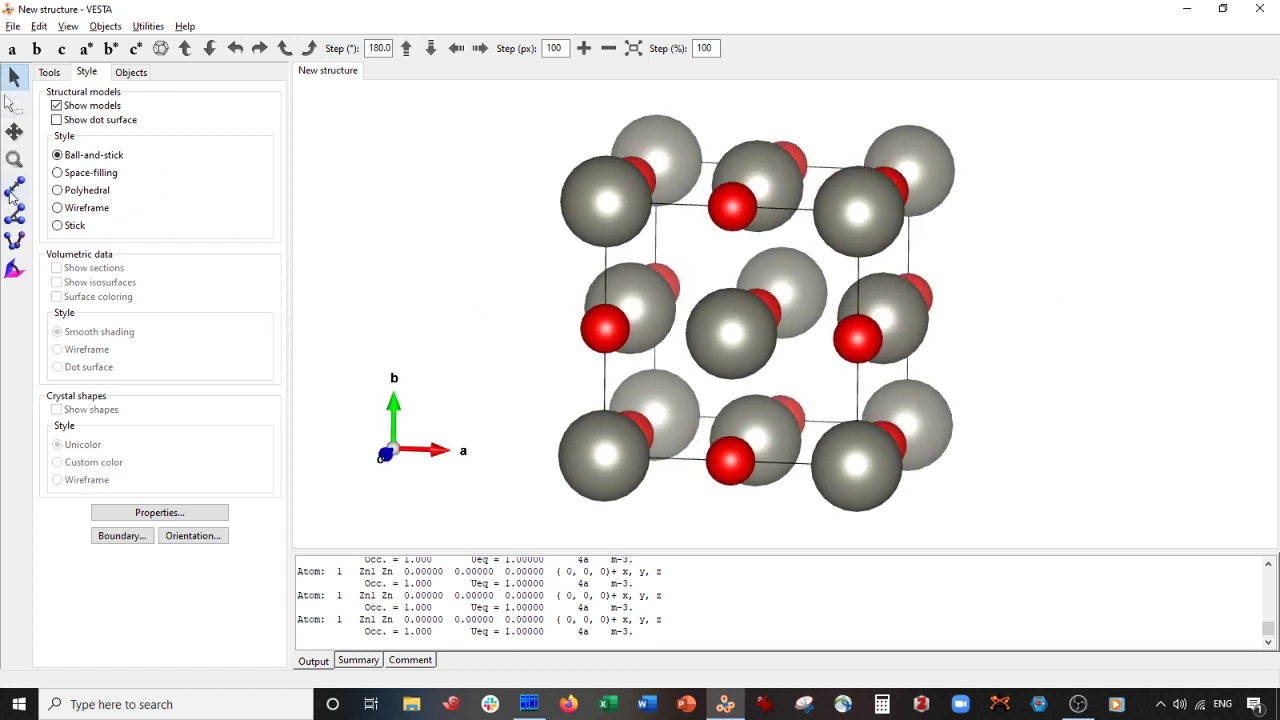
- Measure the distance between two adjacent O atoms (2.17082 Å) and highlight their coordinates
click(14, 190)
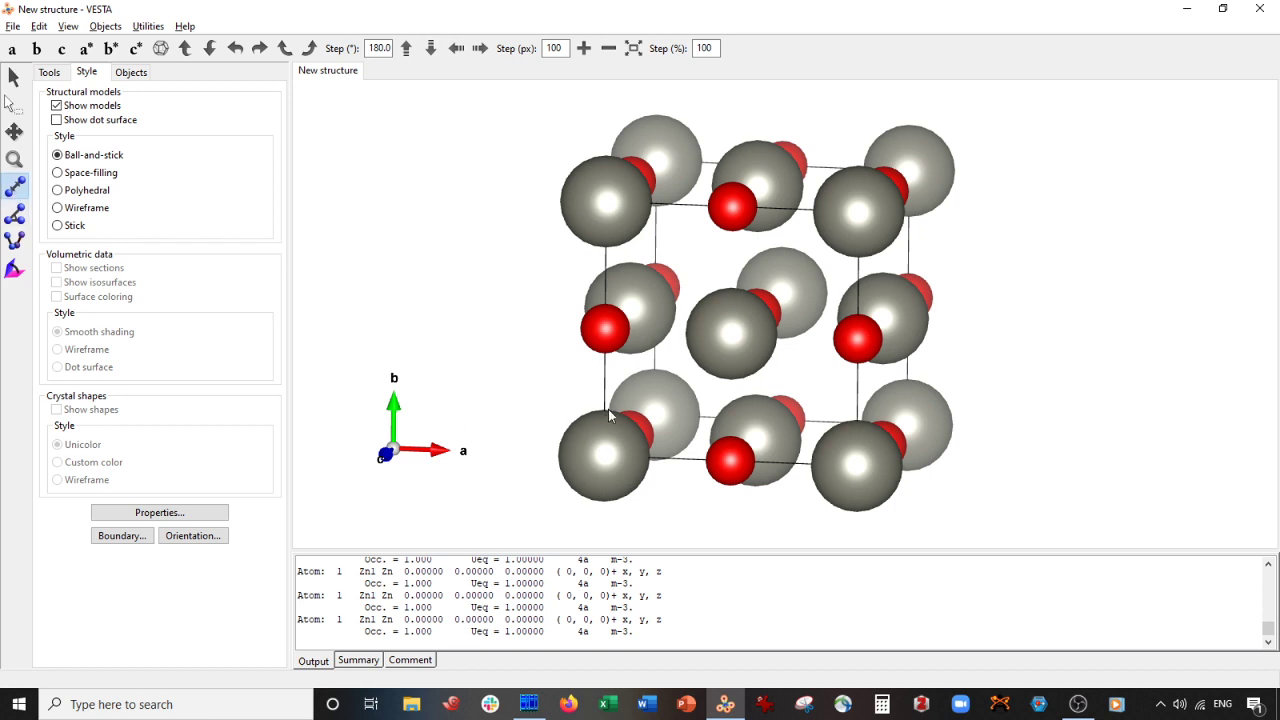
click(606, 331)
click(733, 207)
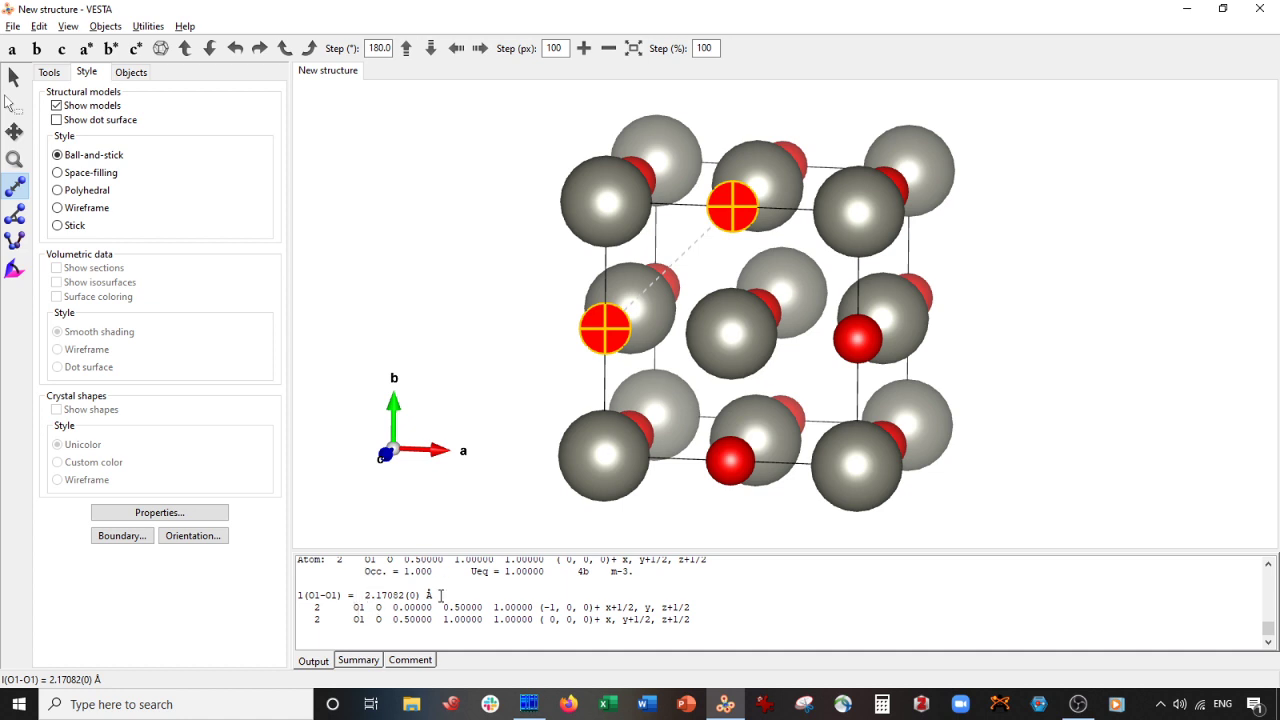
drag(532, 609, 389, 610)
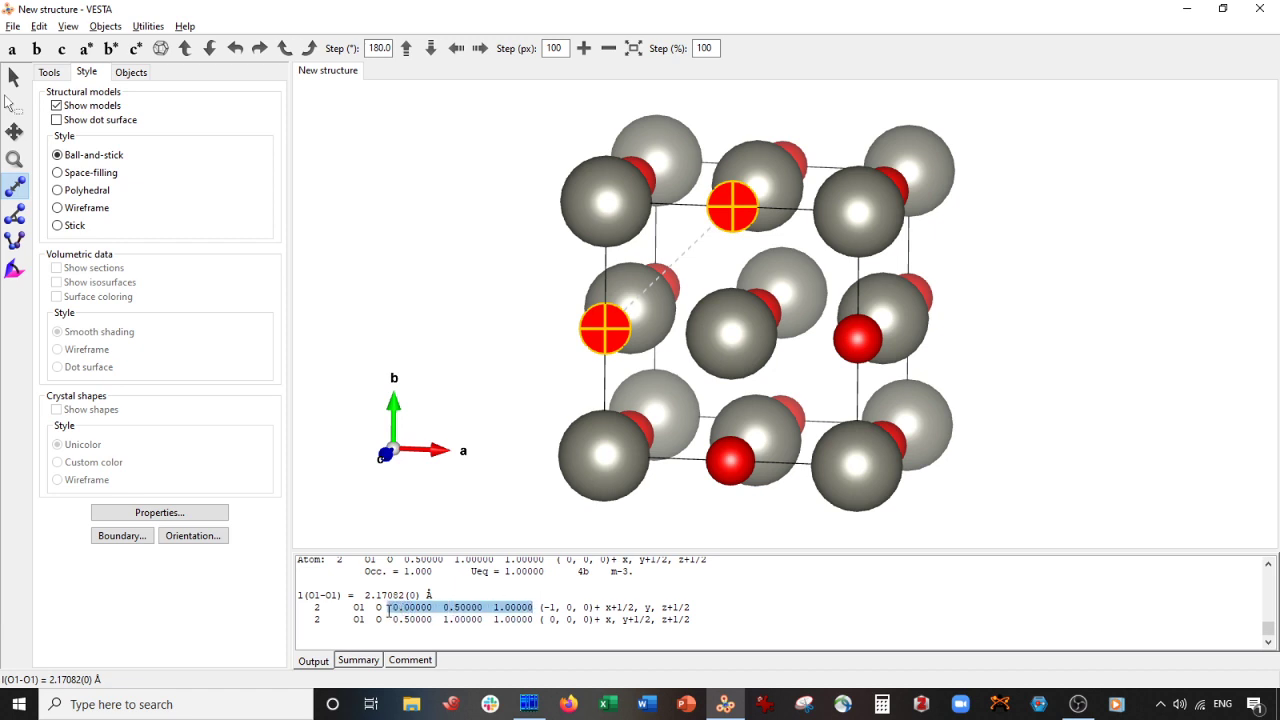
drag(526, 620, 409, 620)
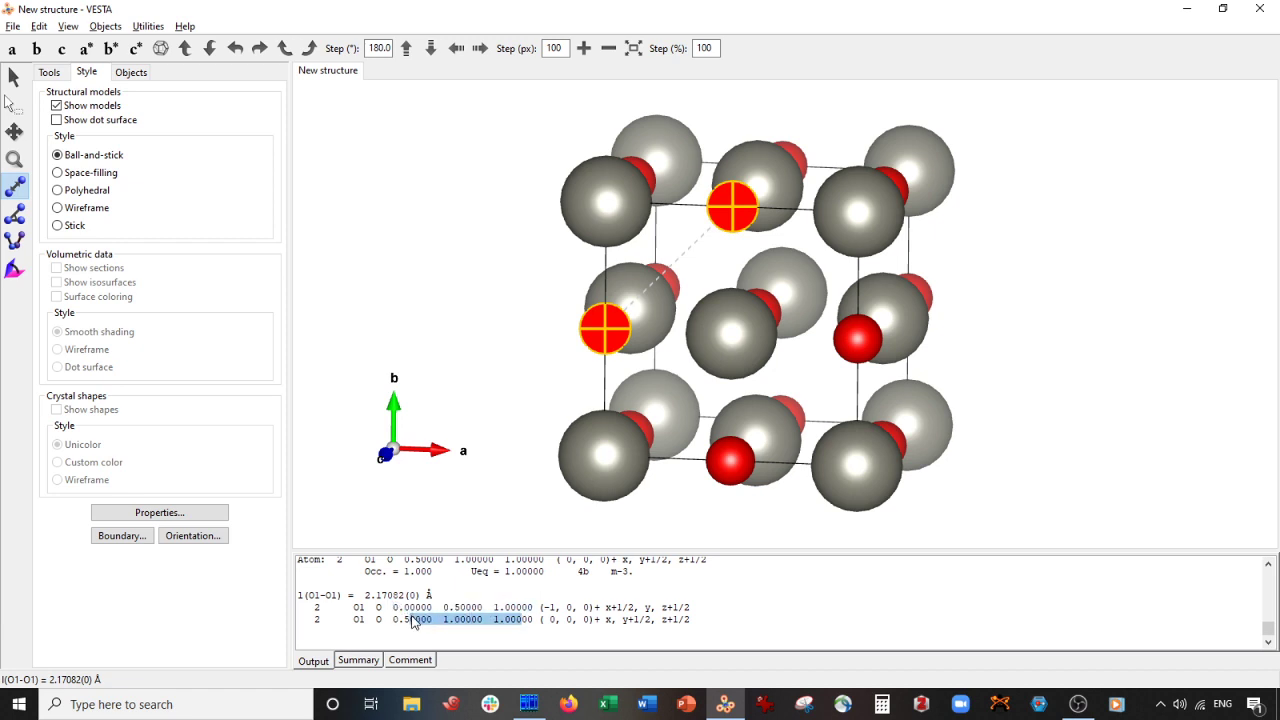
mouse_move(548, 607)
mouse_down()
mouse_move(594, 608)
mouse_move(533, 622)
mouse_up()
- Clear the distance measurement and rotate the cell to an oblique view
click(562, 355)
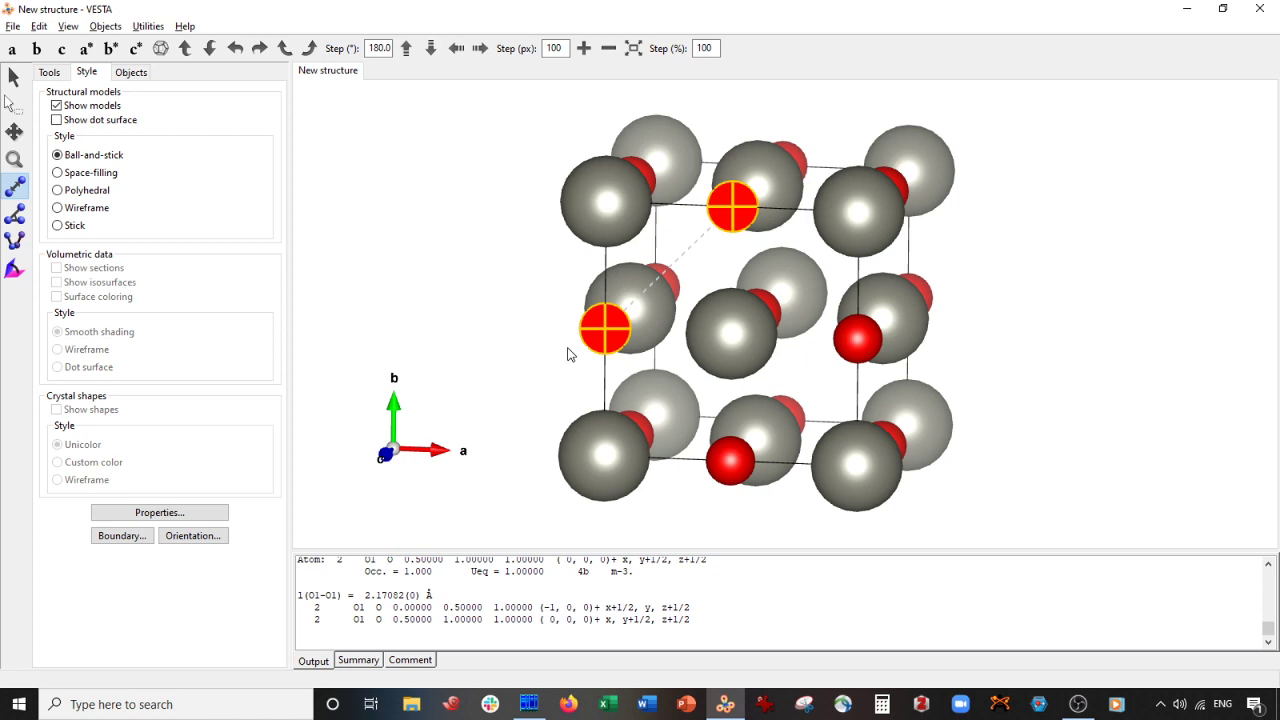
click(10, 216)
click(12, 78)
drag(630, 190, 658, 500)
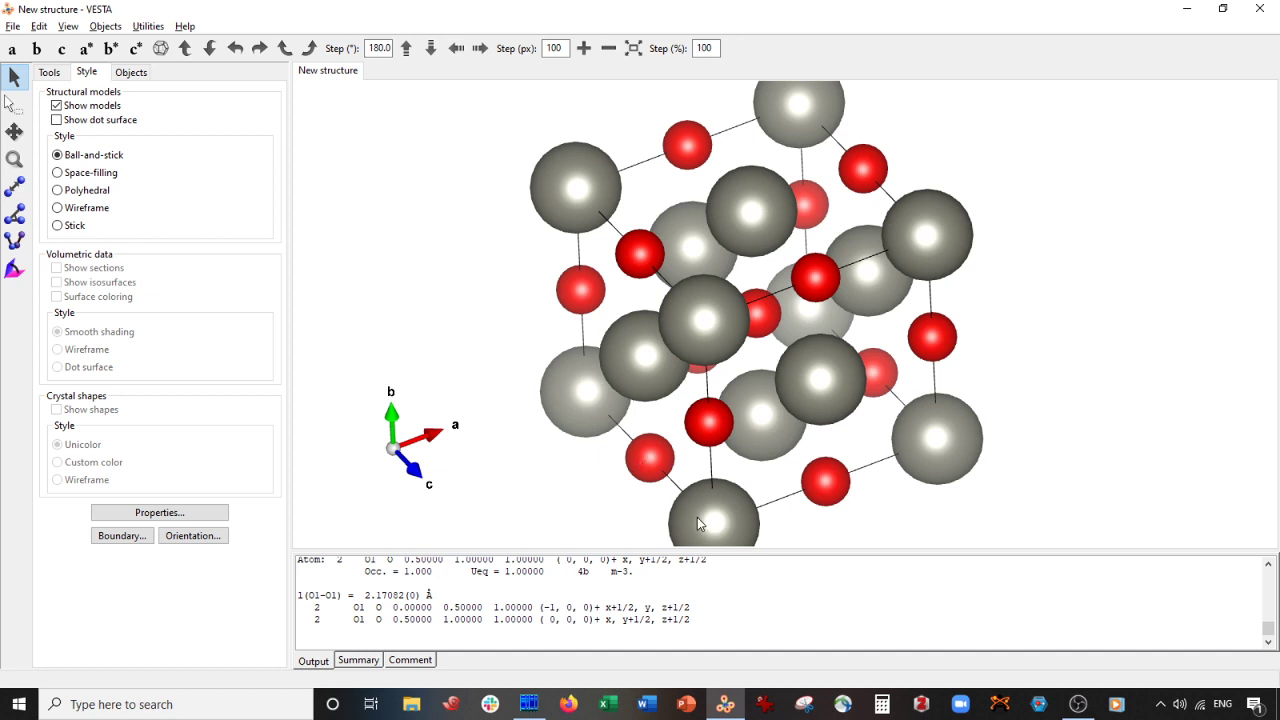
- Zoom out, measure the O–Zn–O angle at a corner Zn (90.0000°), then clear it
scroll(698, 484, down, 1)
click(15, 213)
click(668, 438)
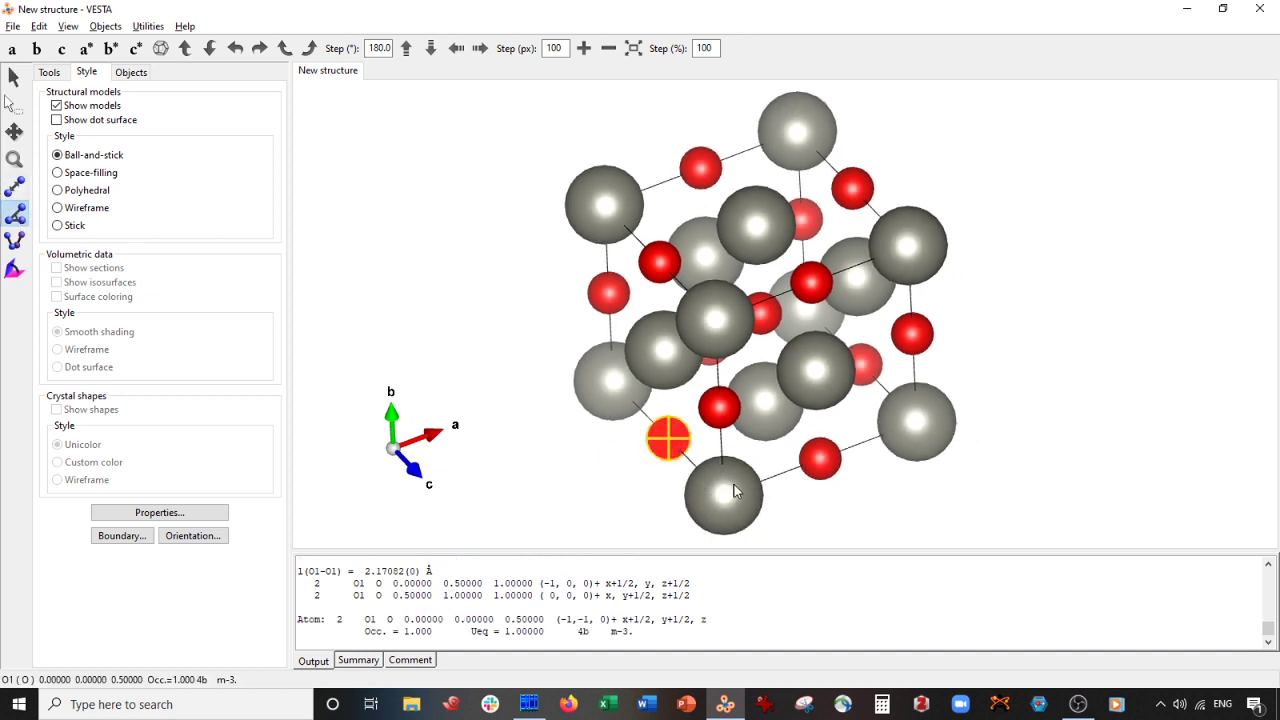
click(726, 493)
click(820, 458)
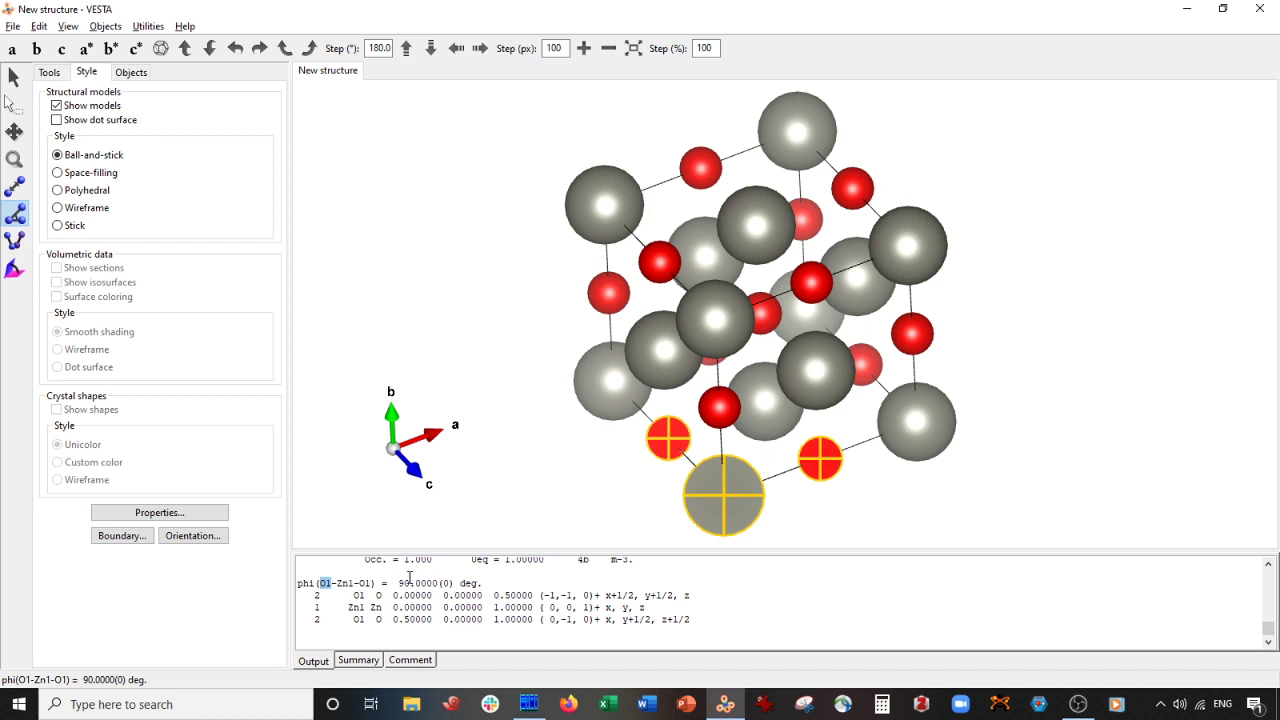
click(738, 468)
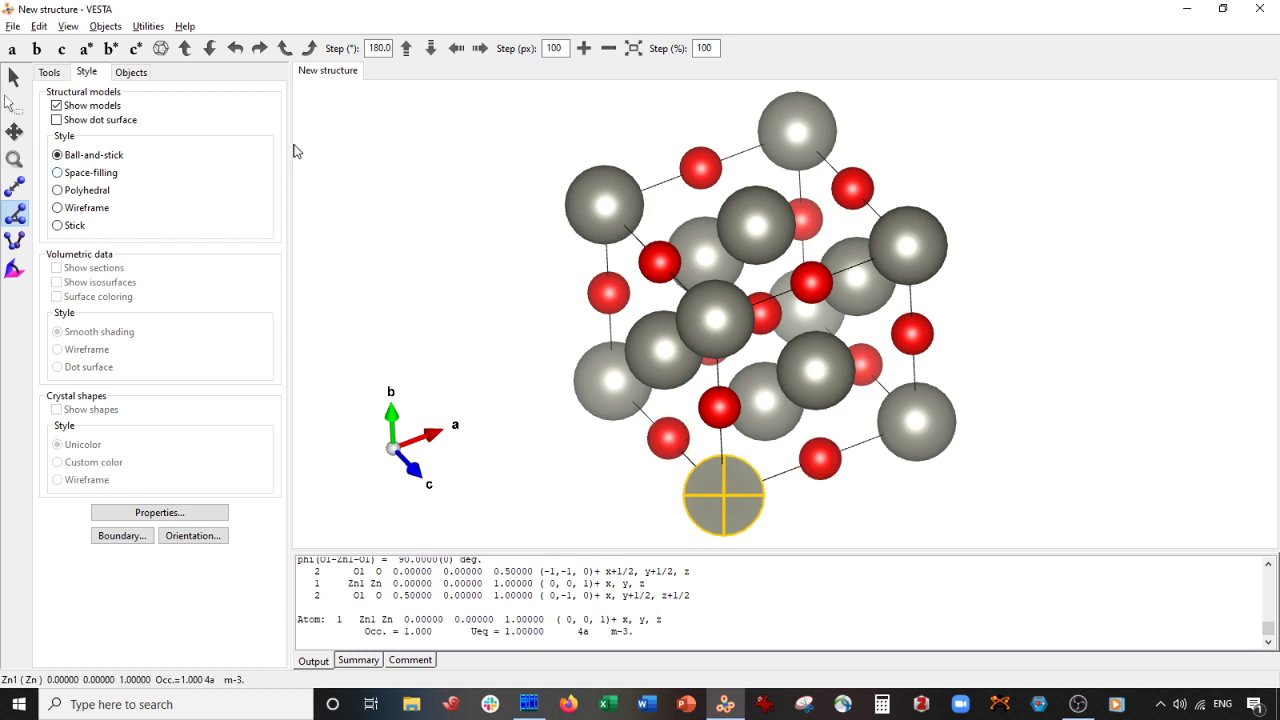
- Rotate the cell about b so c points right, with a slight tilt
click(14, 77)
mouse_move(562, 249)
mouse_down()
mouse_move(557, 217)
mouse_move(543, 234)
mouse_up()
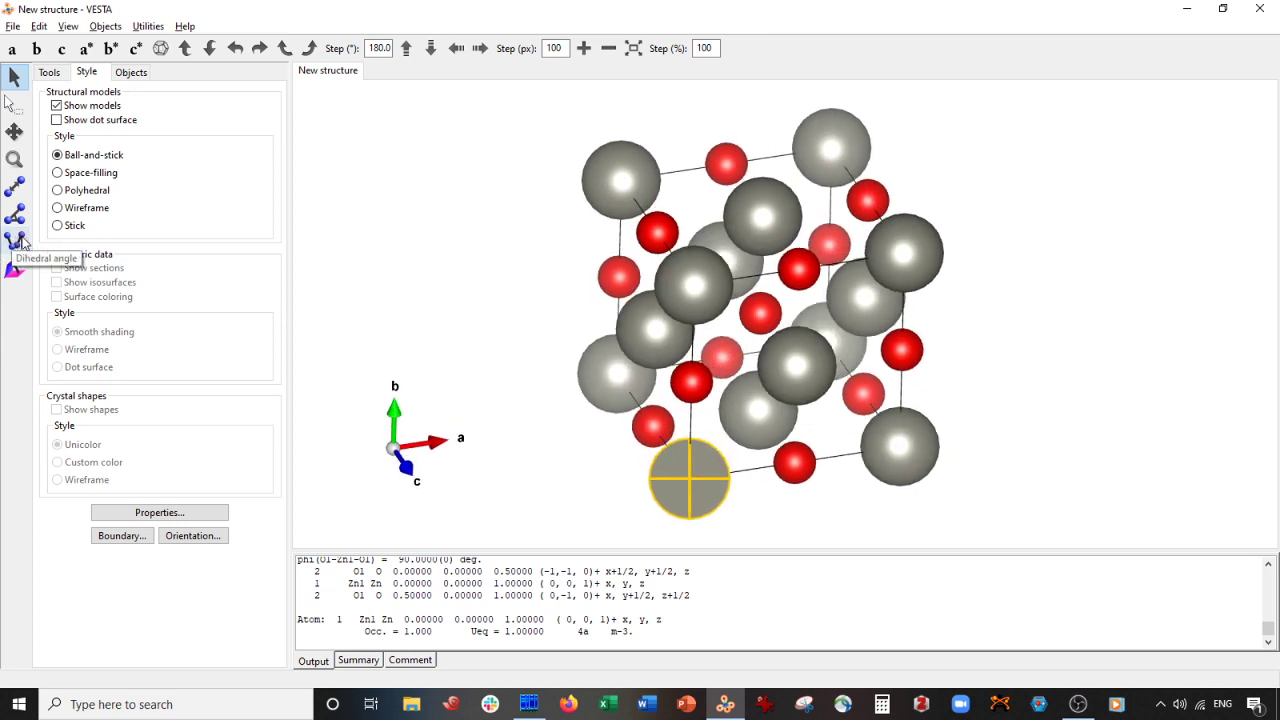
drag(414, 322, 533, 320)
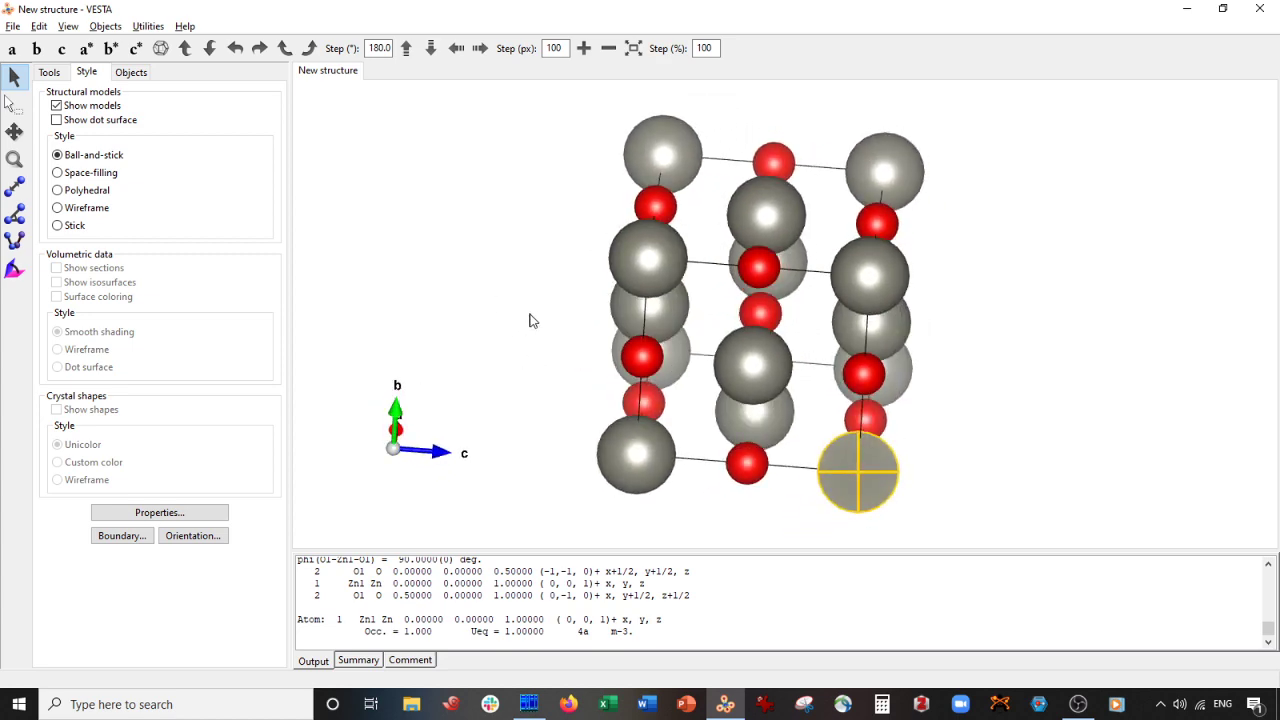
drag(787, 330, 796, 292)
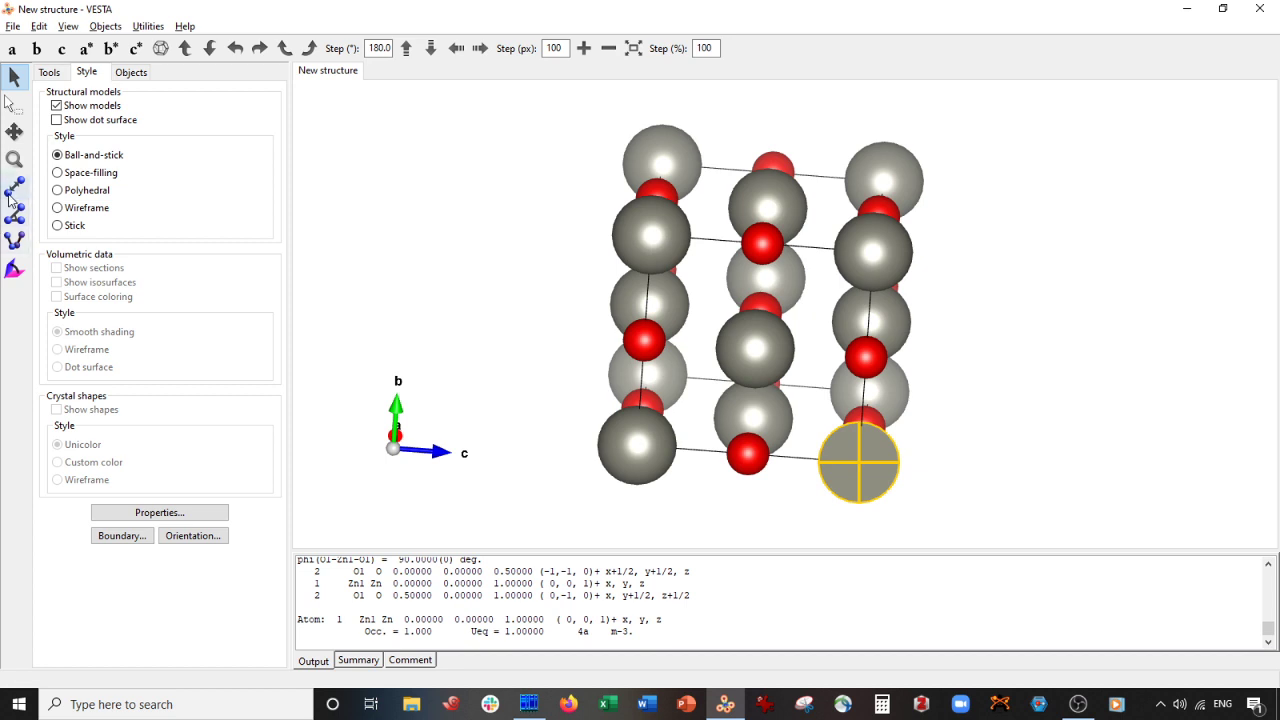
- Select two O atoms and the Zn atoms above them, then rotate to an oblique view
click(13, 103)
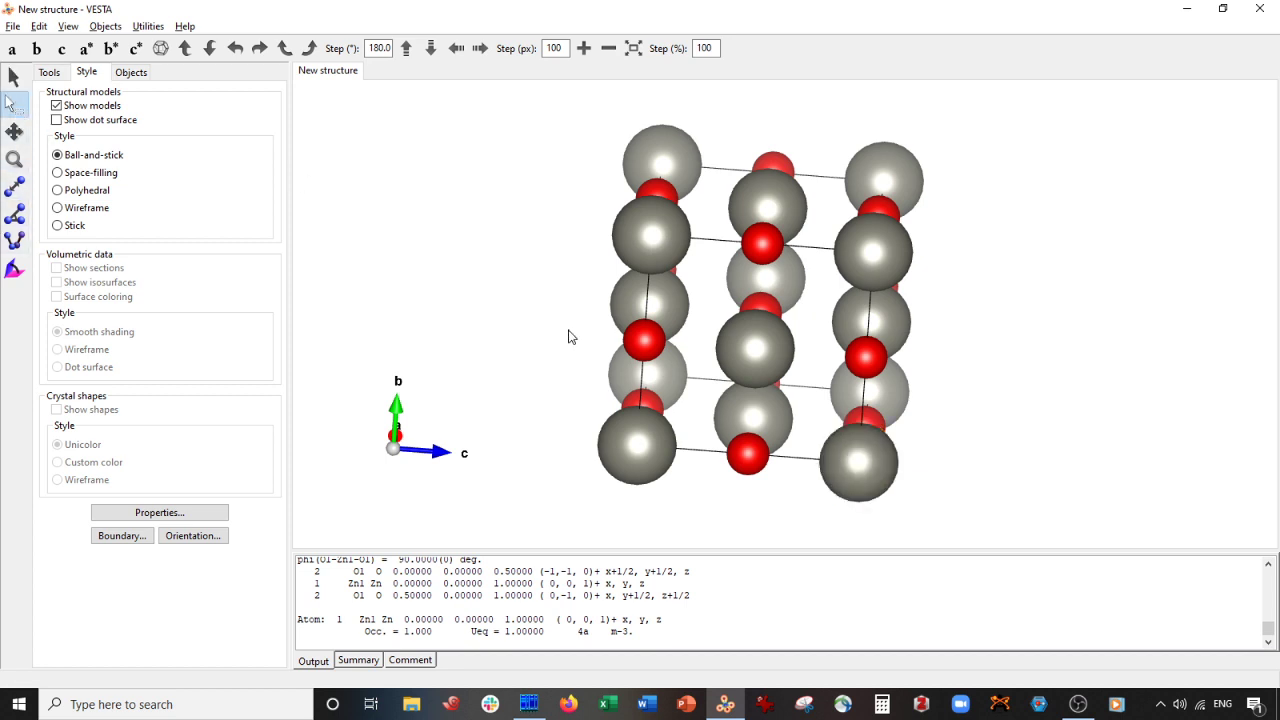
click(866, 358)
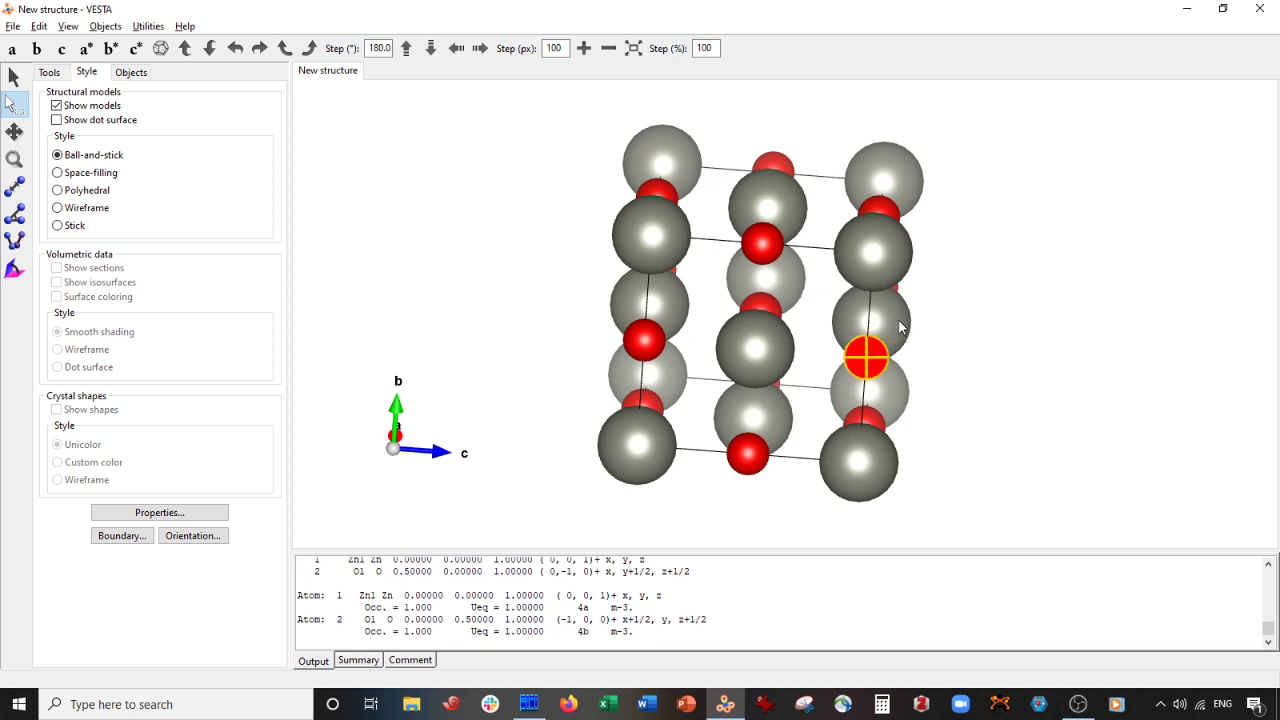
shift+click(894, 328)
shift+click(768, 305)
shift+click(791, 274)
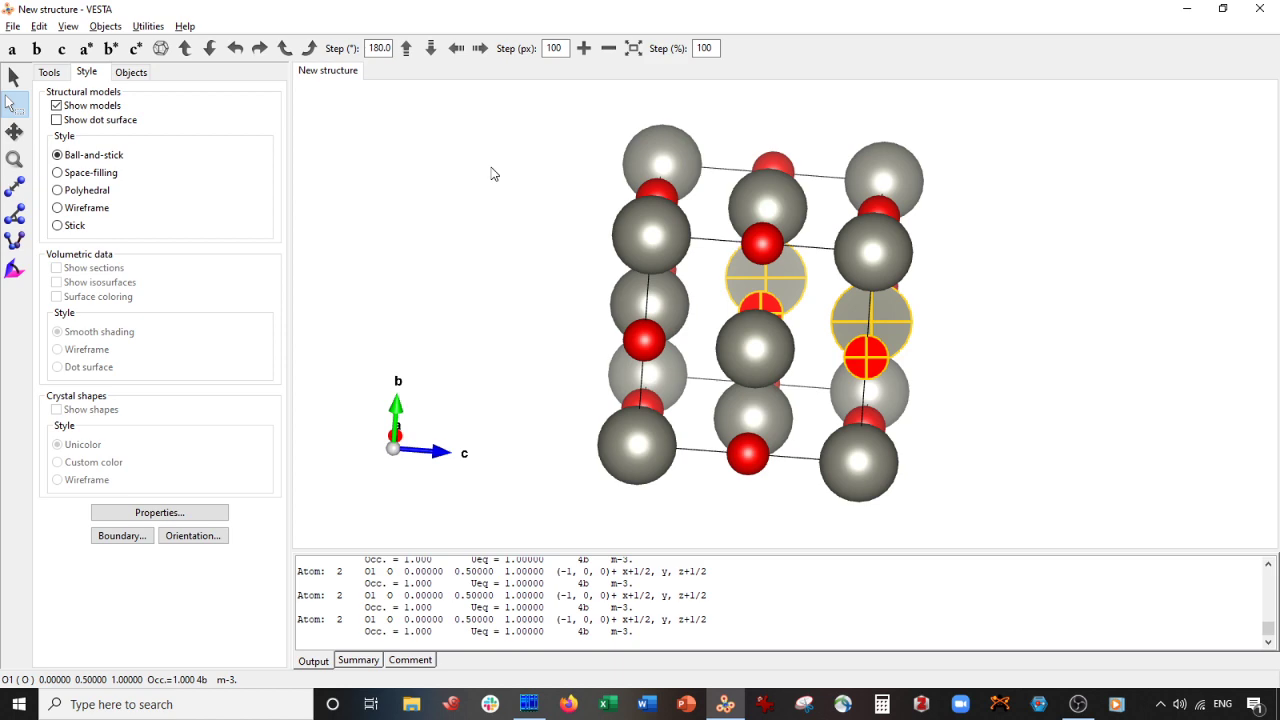
click(14, 77)
drag(490, 320, 864, 331)
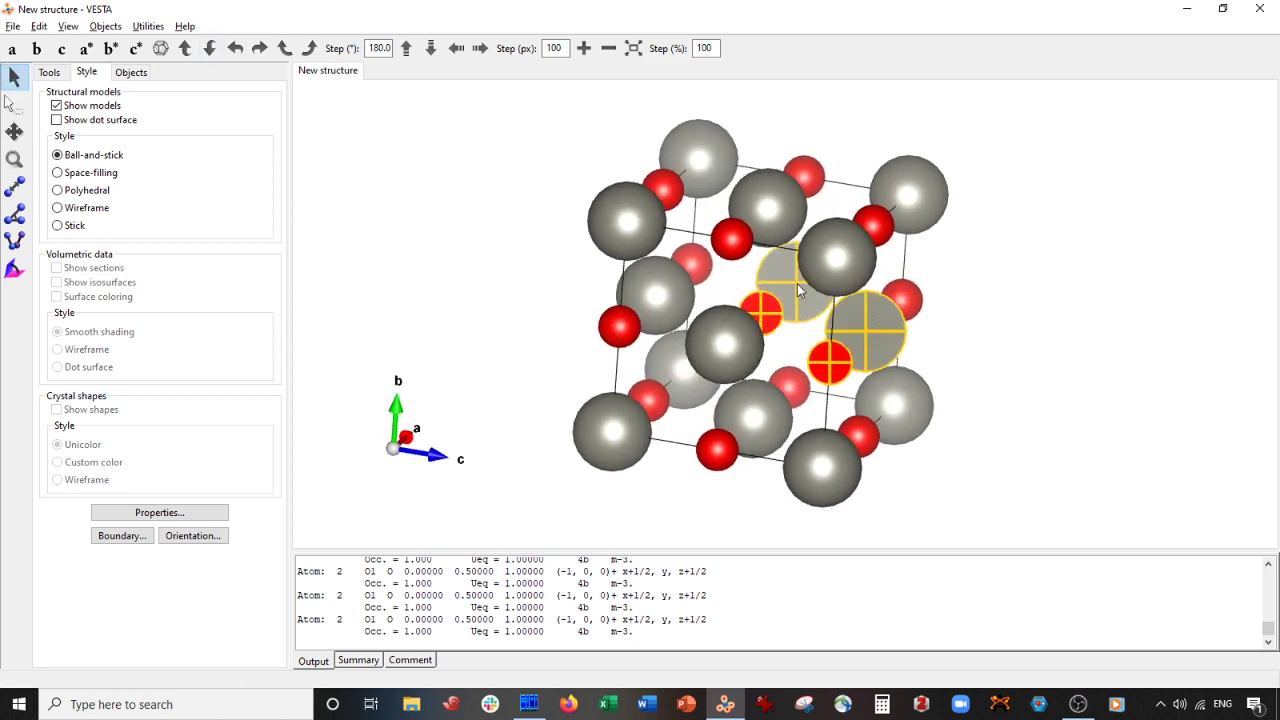
drag(797, 283, 807, 290)
- Measure the O1–Zn1–O1–Zn1 dihedral angle across four atoms, giving 180°
click(14, 241)
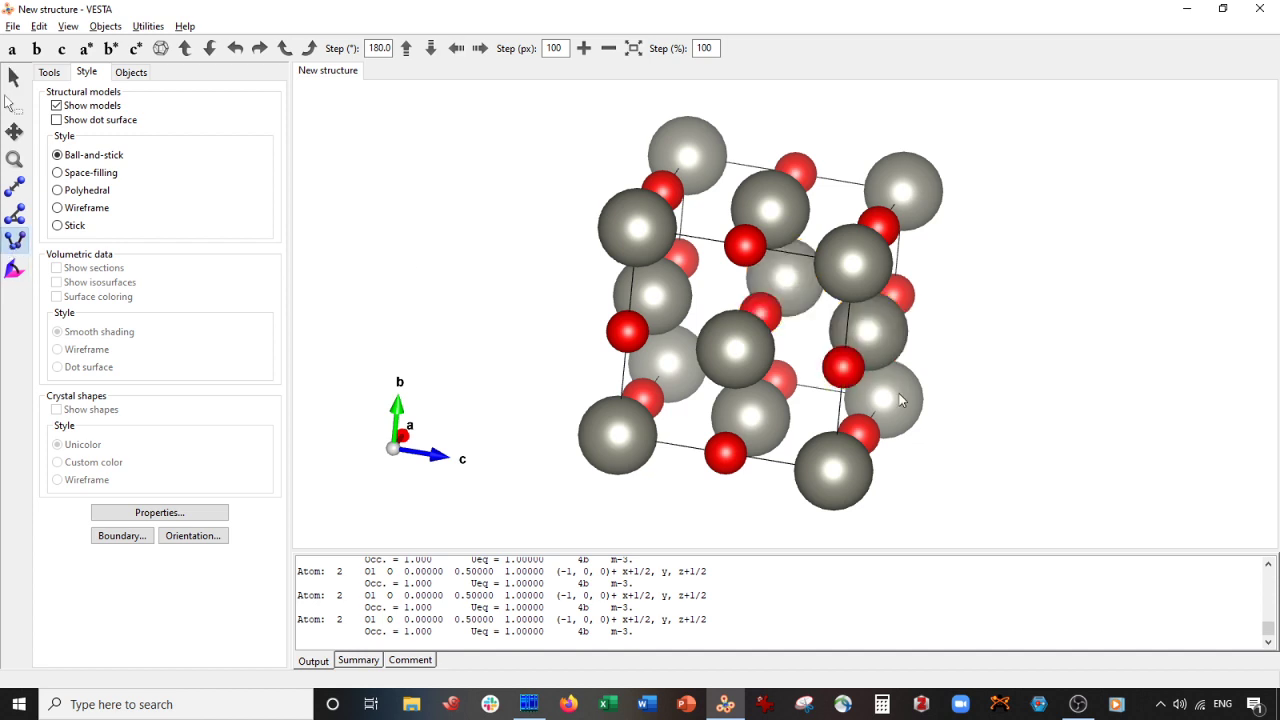
click(843, 368)
click(868, 332)
click(762, 310)
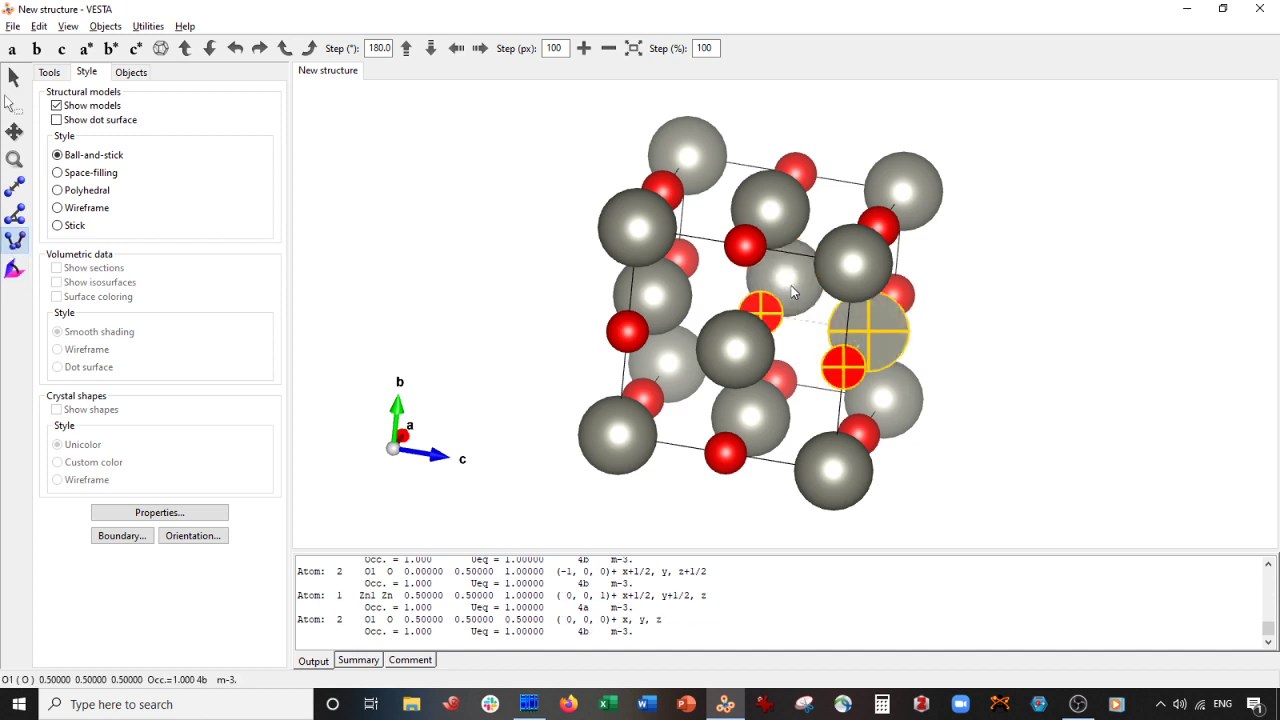
click(787, 280)
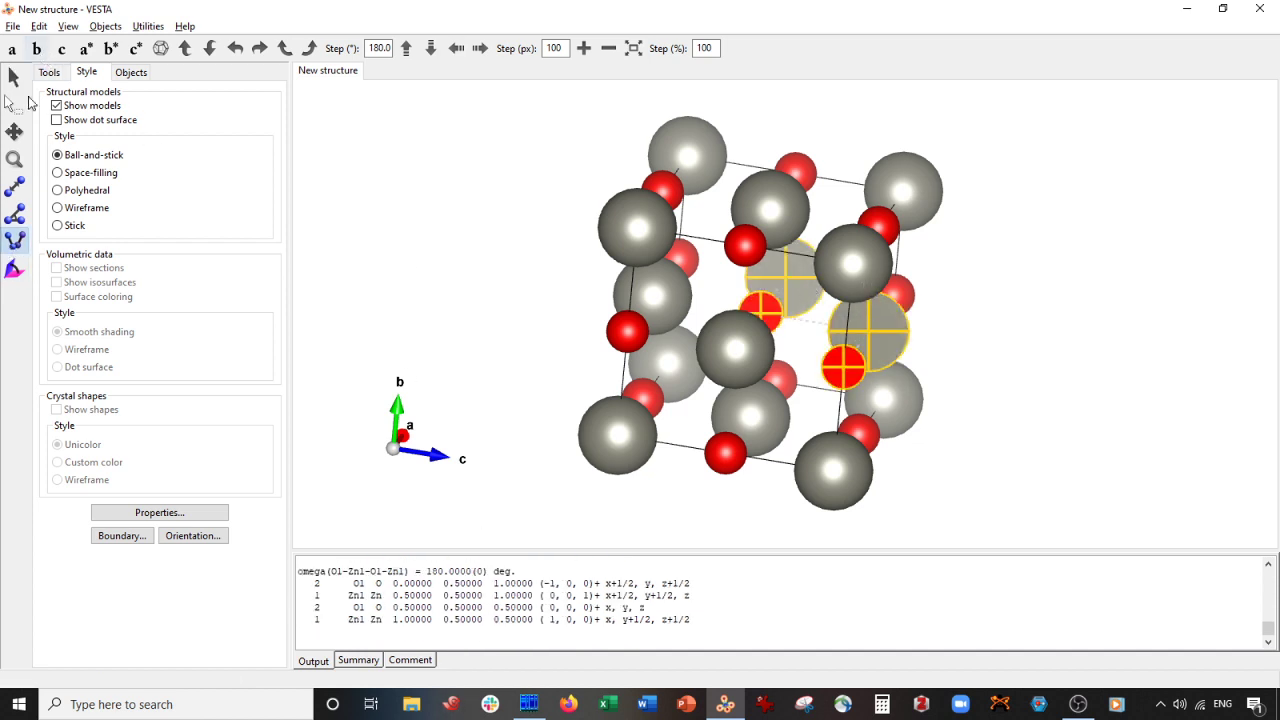
- Rotate the cell to view along a, clear the picked atoms and return to Select
click(12, 80)
drag(505, 178, 476, 160)
drag(820, 420, 600, 432)
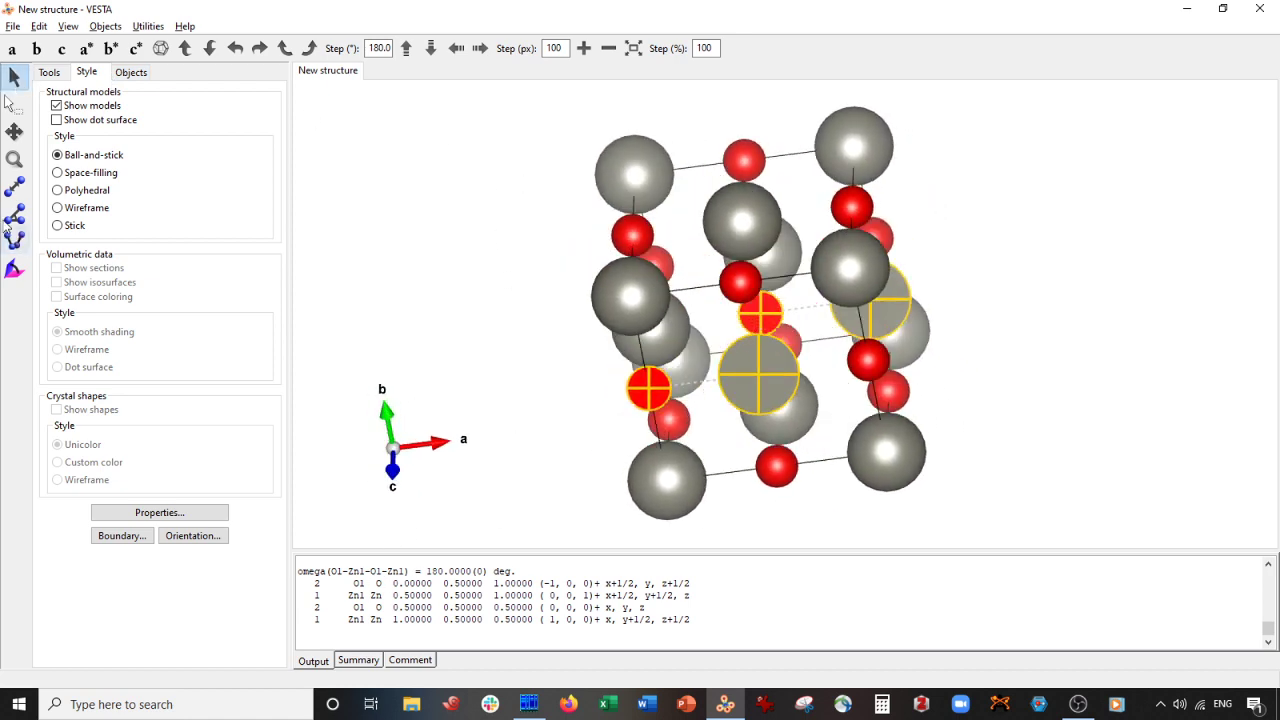
click(16, 268)
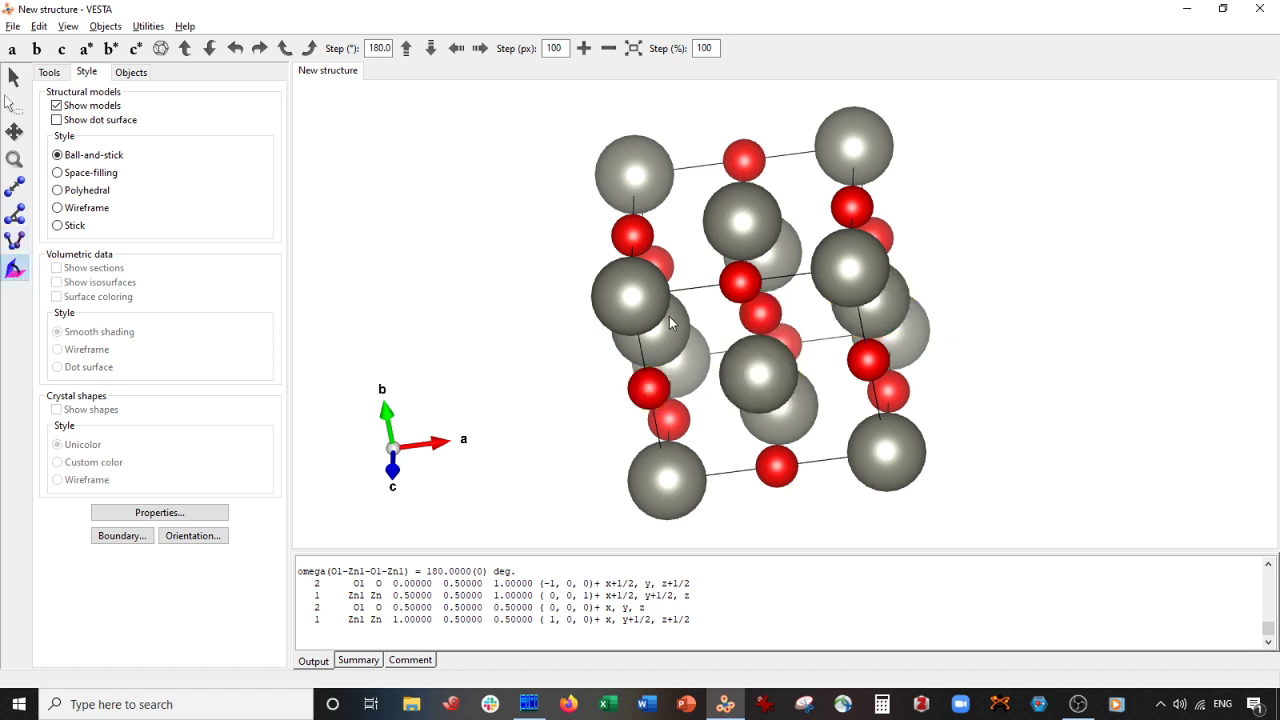
click(14, 78)
drag(533, 313, 560, 245)
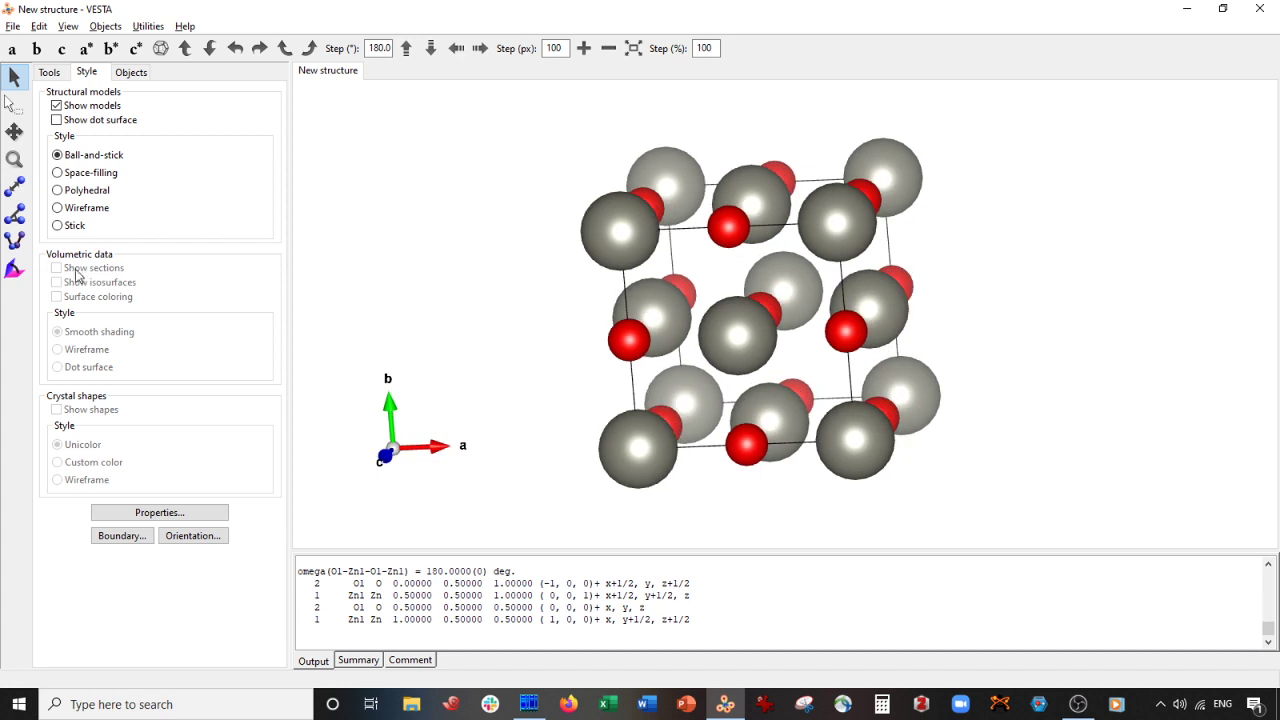
click(14, 269)
drag(480, 329, 481, 352)
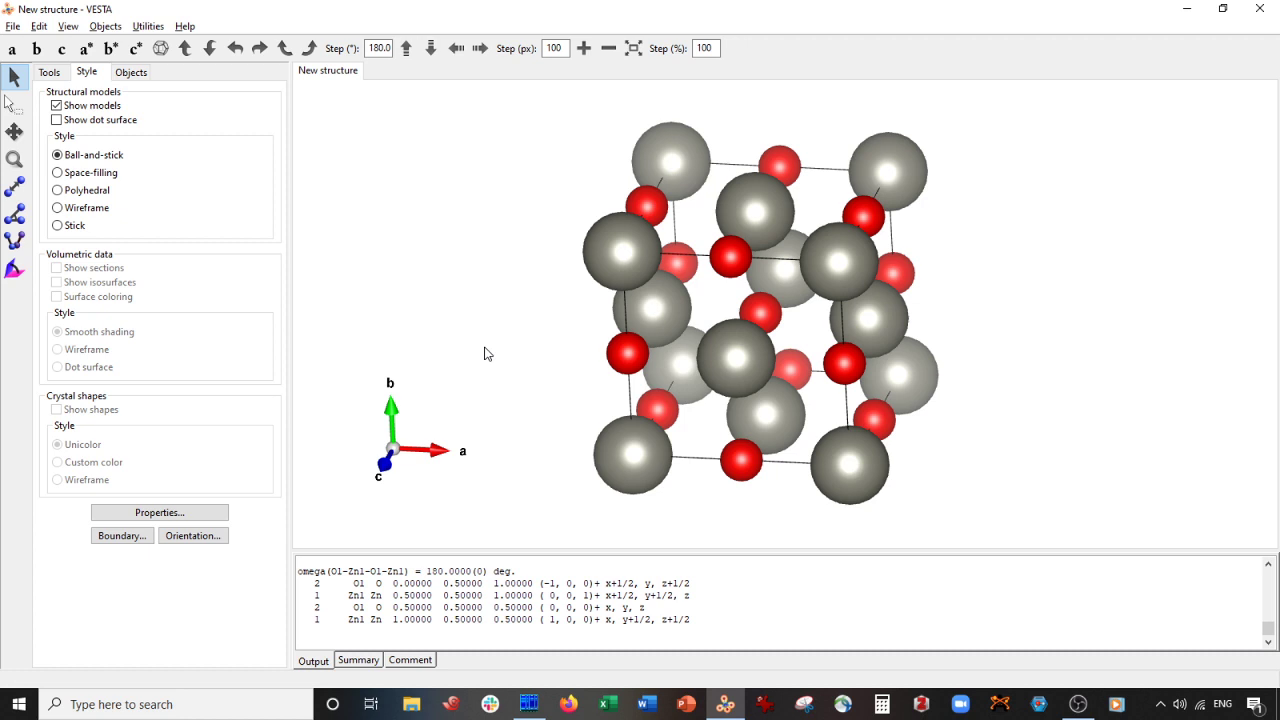
scroll(488, 352, up, 1)
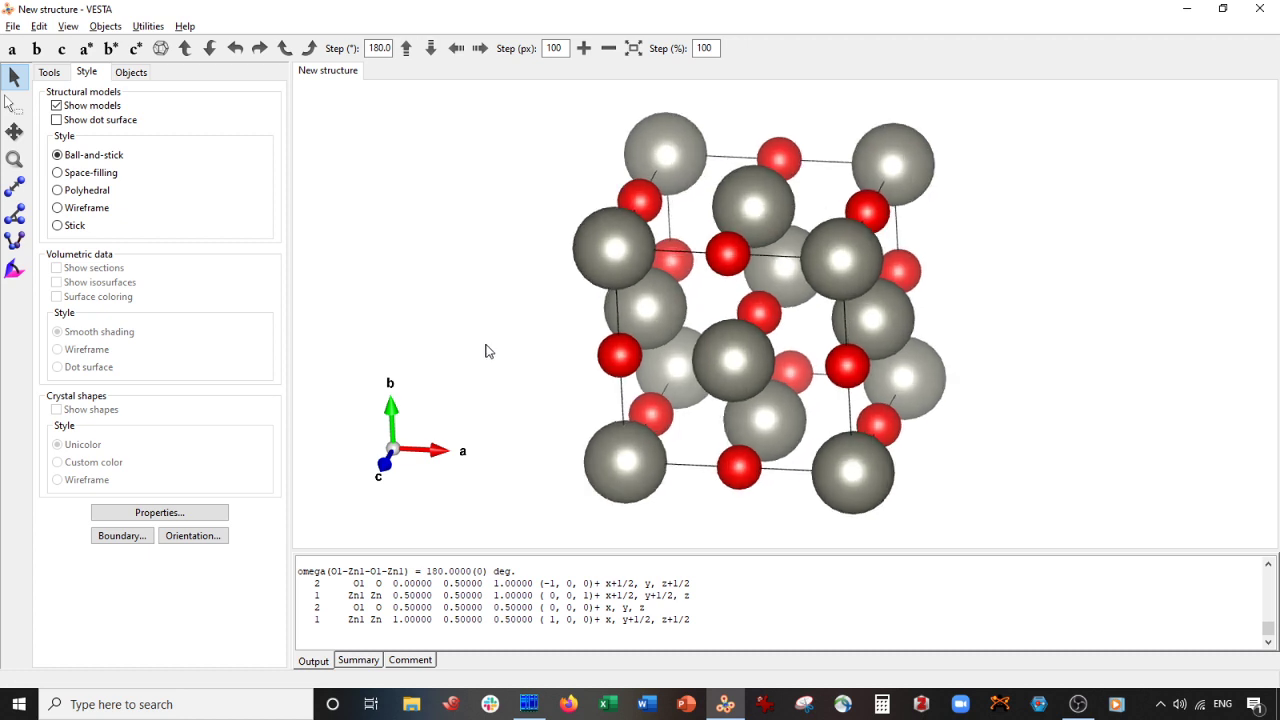
drag(511, 214, 408, 157)
click(39, 26)
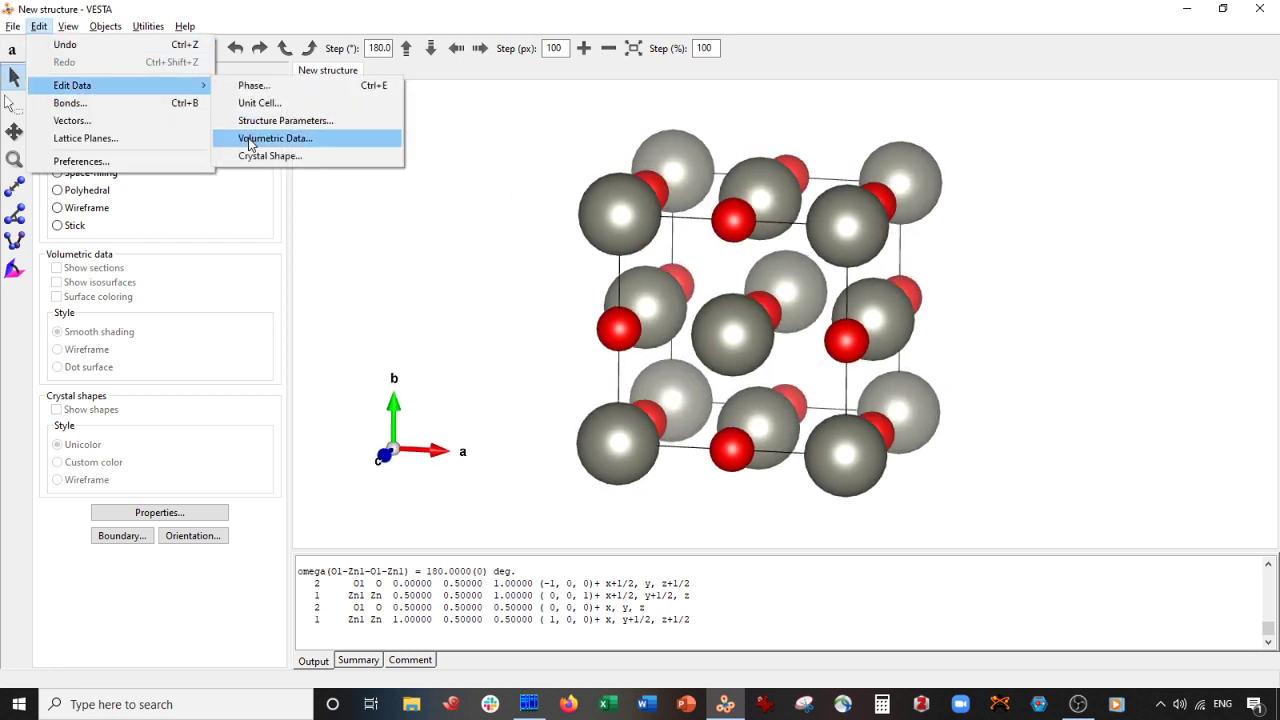
- Add a new (1 0 0) crystal-shape plane at distance 1 from the origin
click(252, 160)
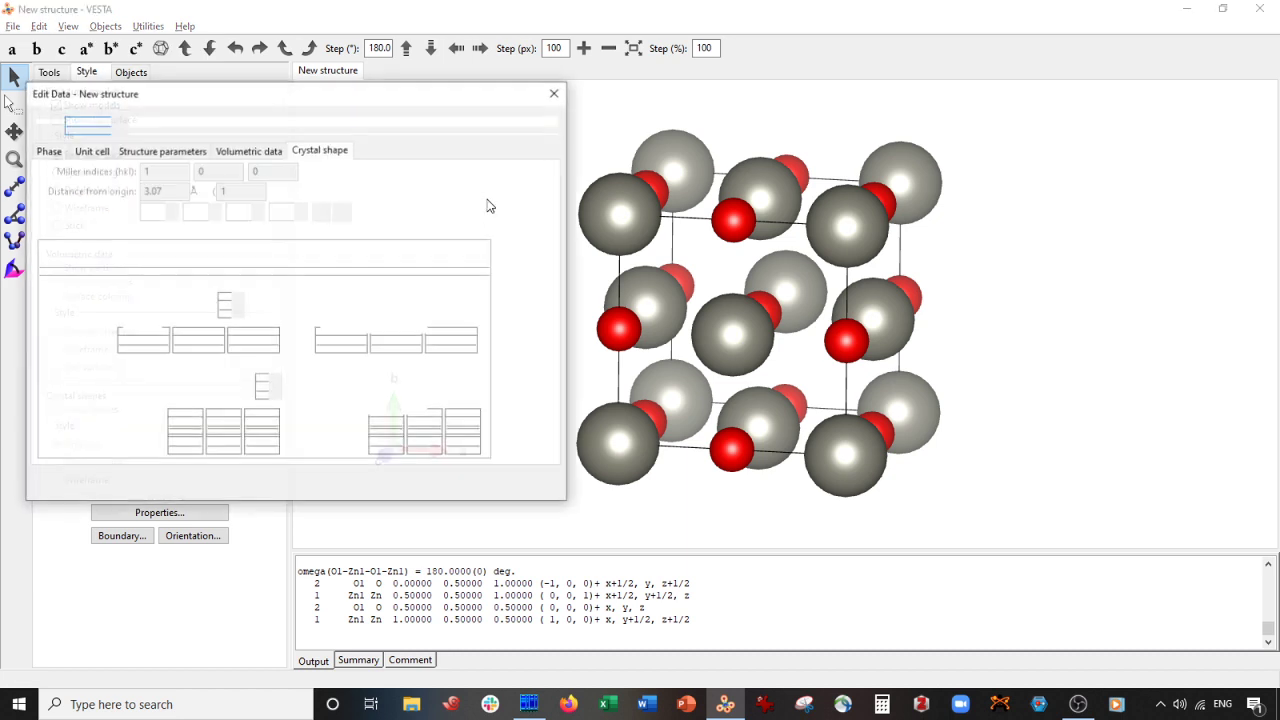
drag(371, 100, 394, 83)
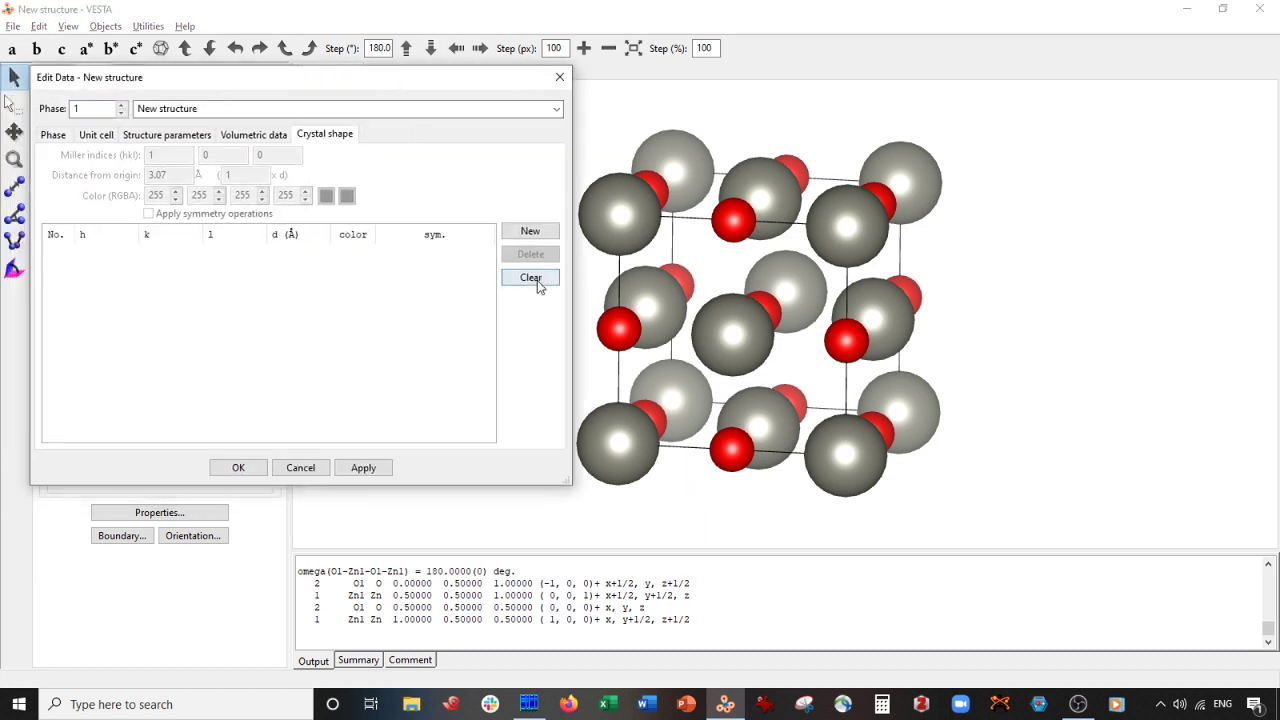
click(530, 231)
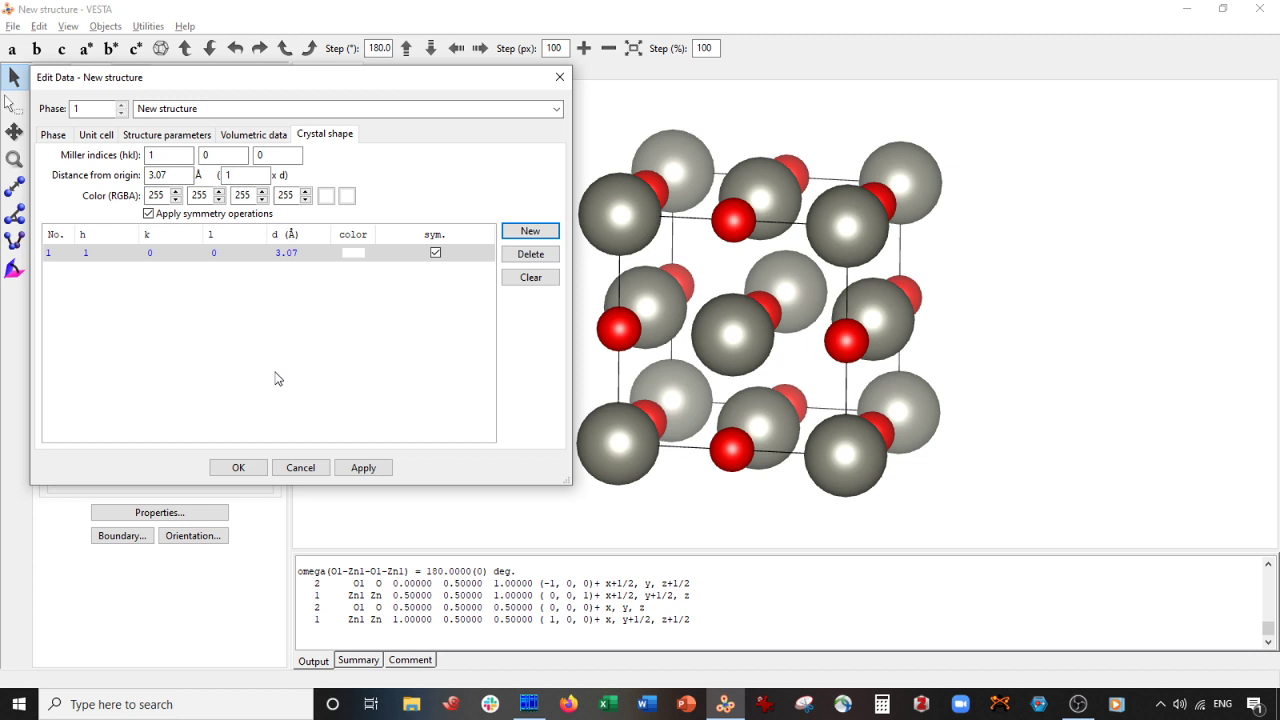
key(Tab)
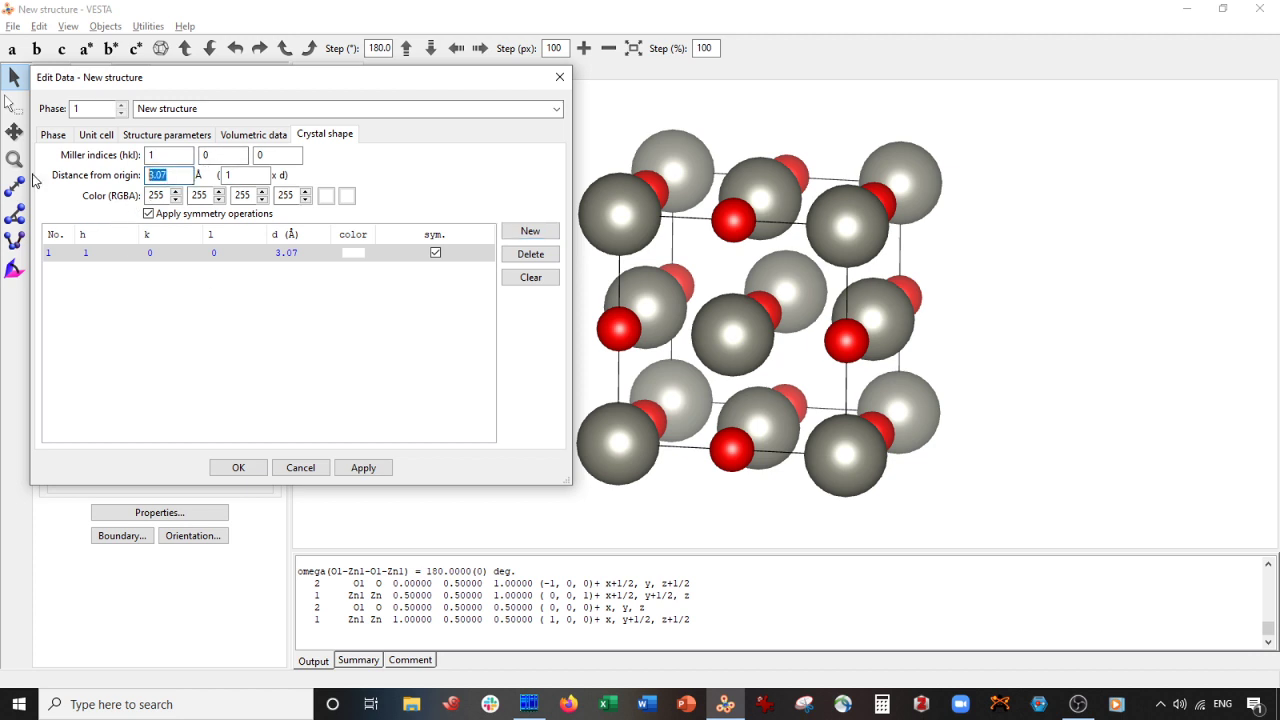
text(1)
click(715, 260)
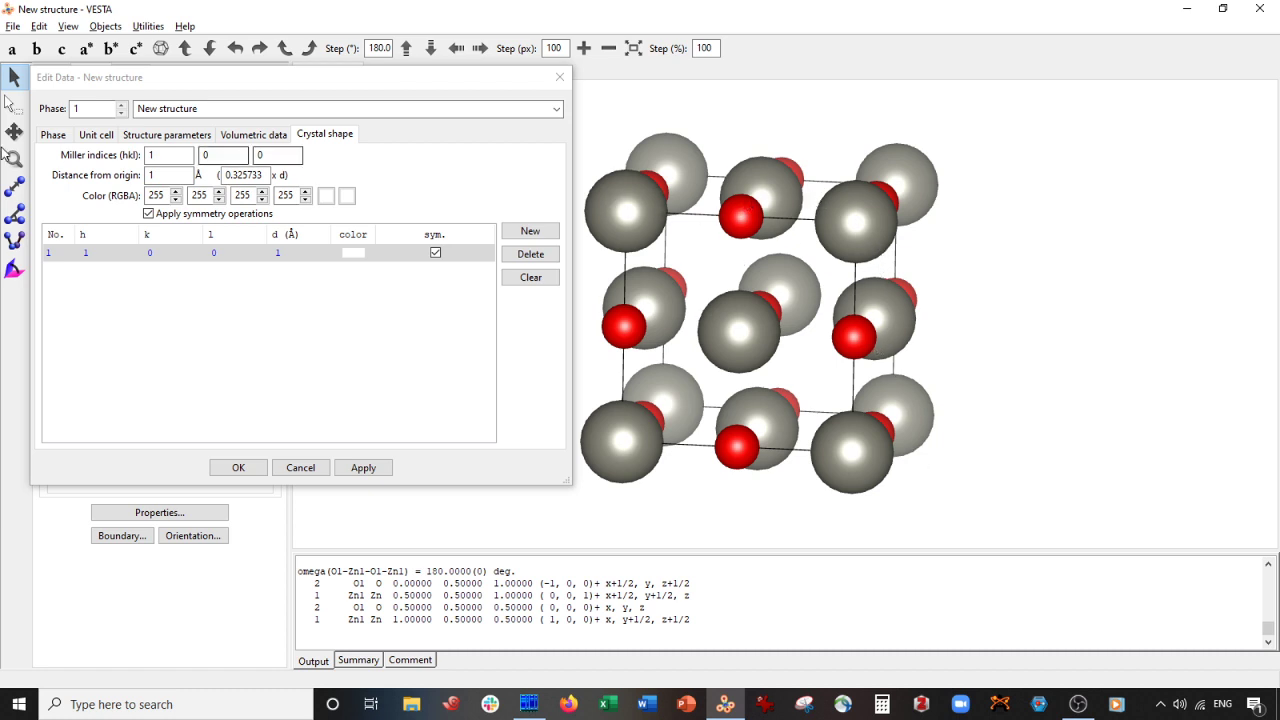
- Apply and confirm the plane so the {100} cube is drawn beside the cell
click(206, 155)
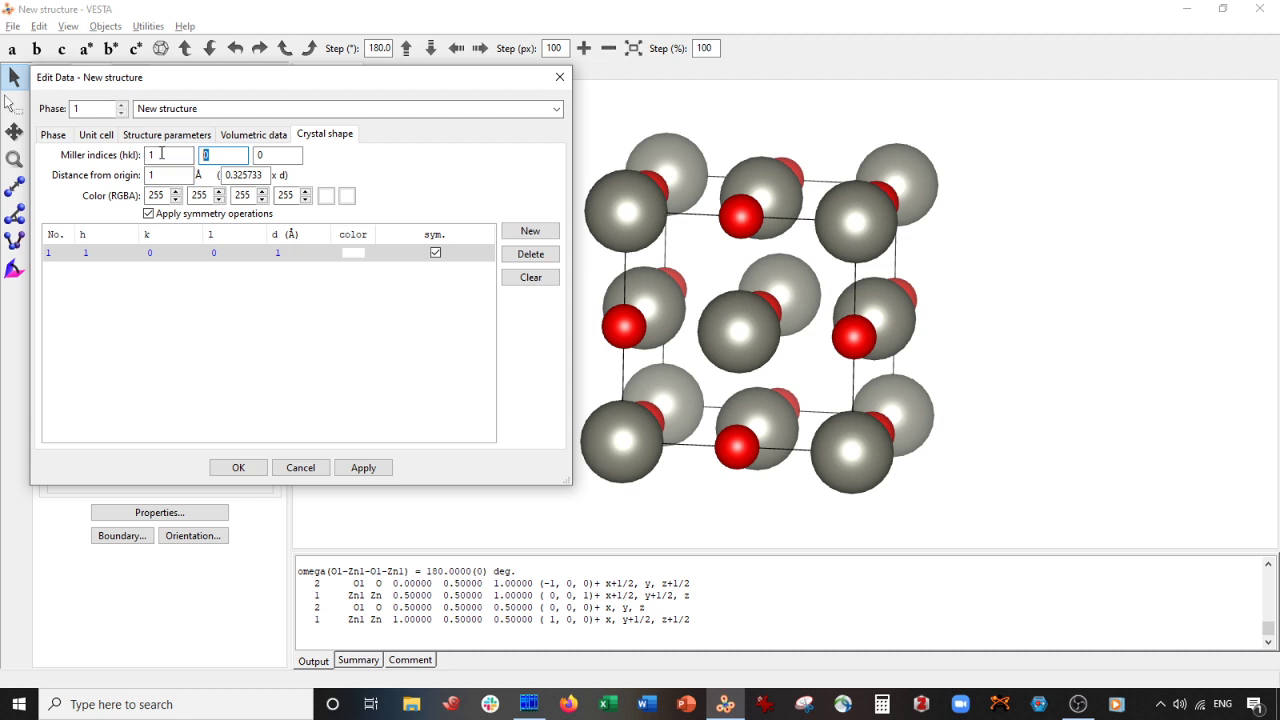
click(363, 467)
drag(709, 334, 394, 140)
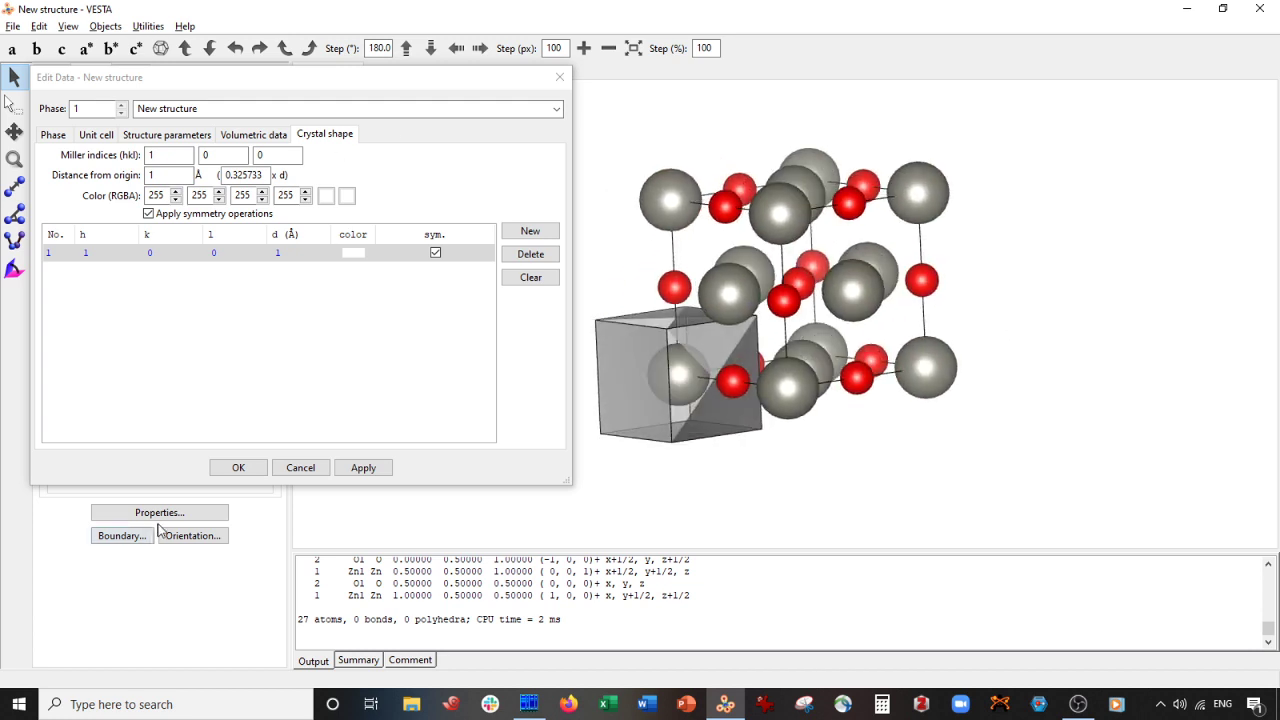
click(243, 469)
drag(473, 438, 609, 420)
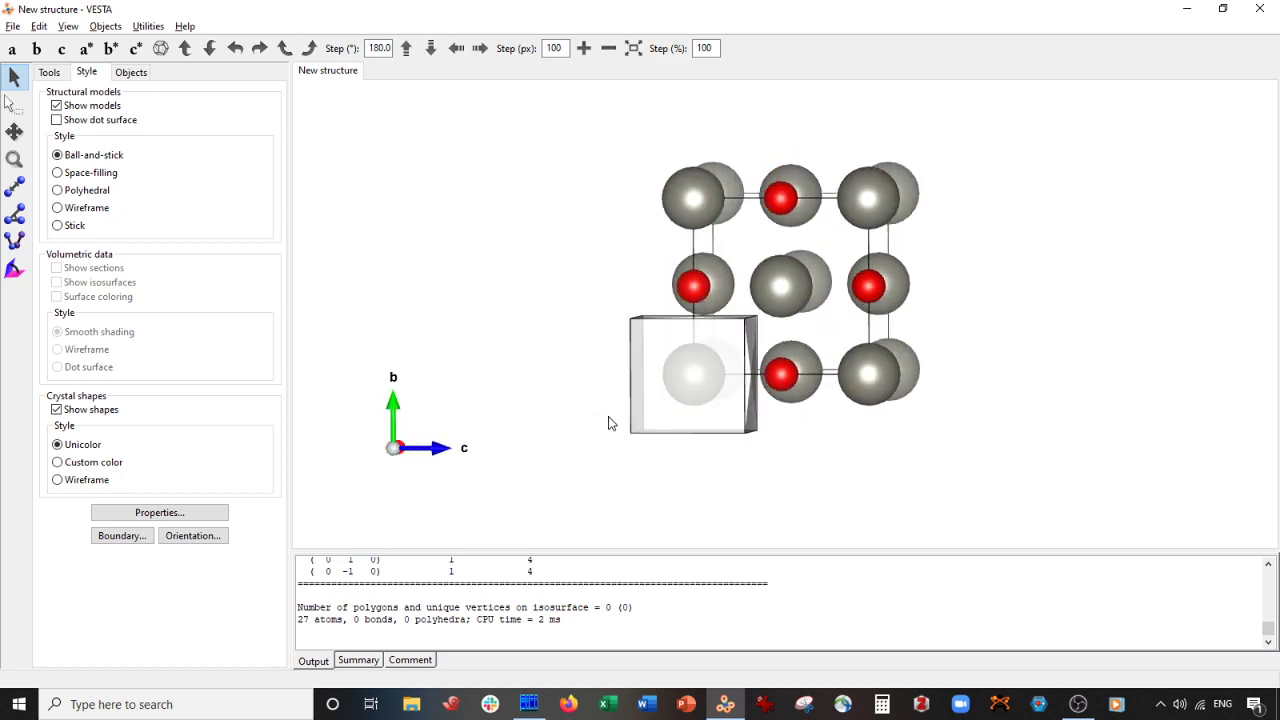
- Rotate the cell obliquely and select the cube's right face to read its Miller indices
click(12, 48)
drag(674, 251, 808, 280)
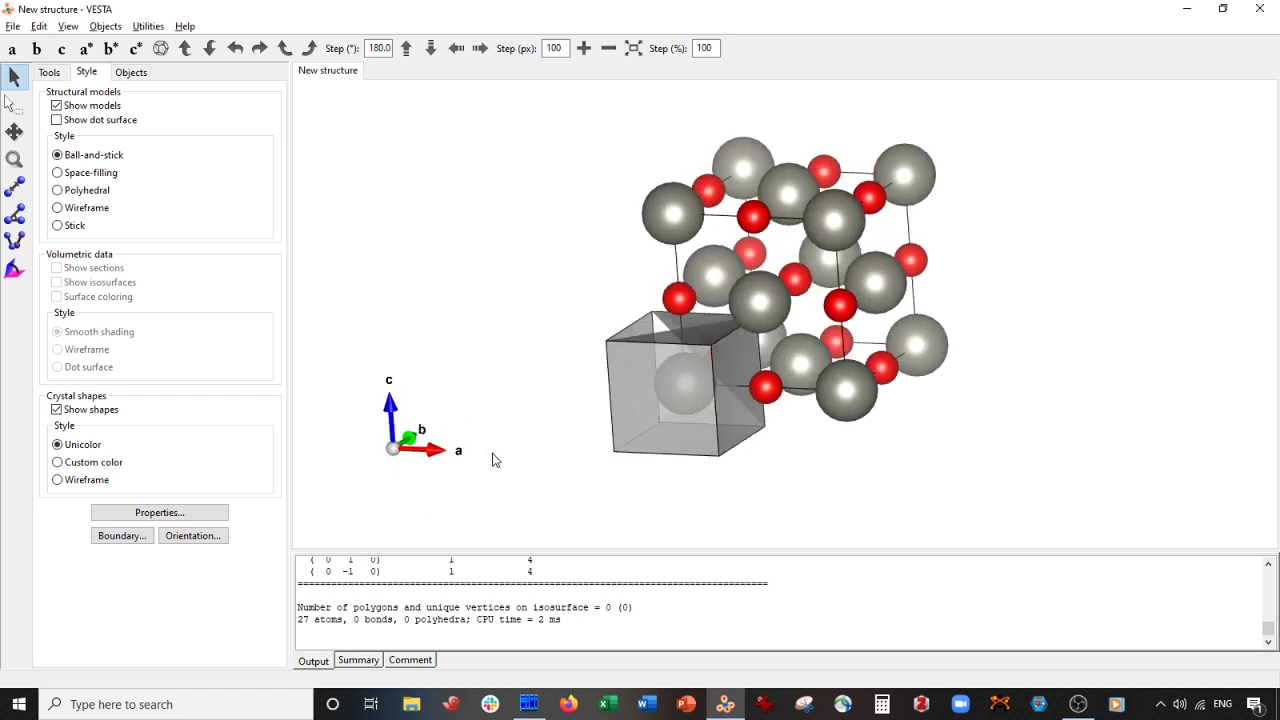
drag(928, 375, 975, 378)
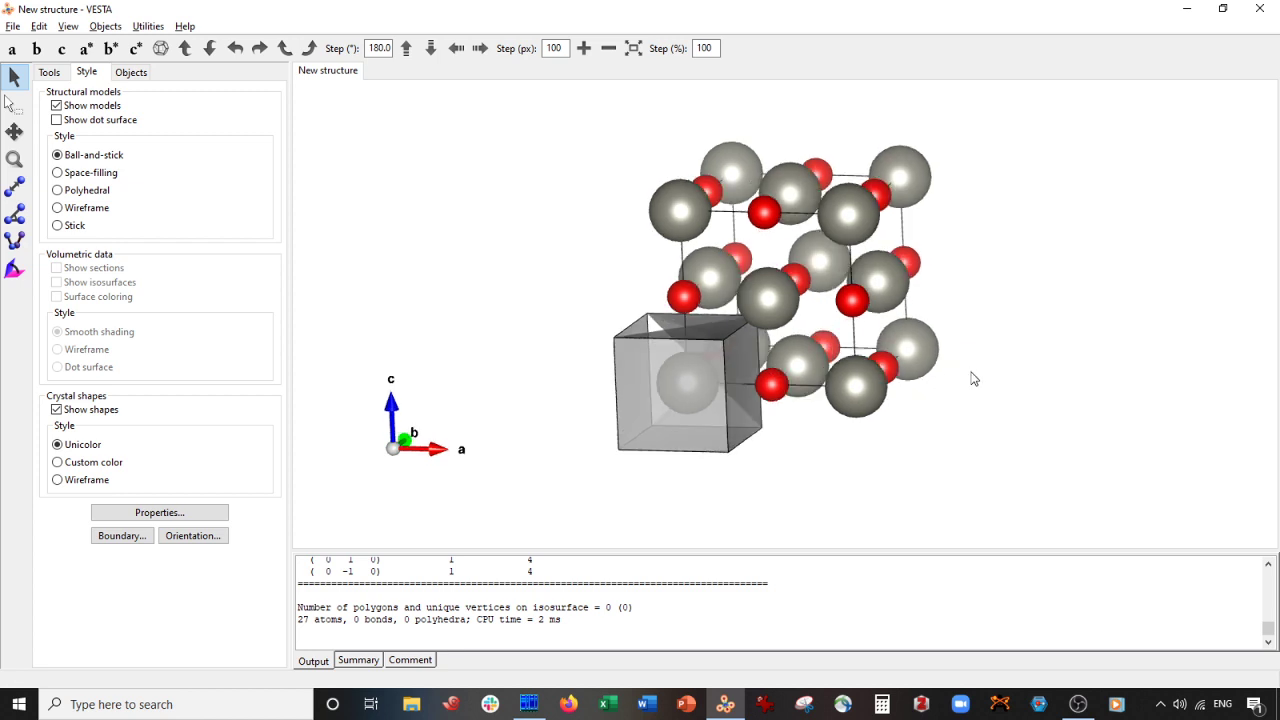
click(740, 372)
drag(791, 494, 707, 373)
scroll(708, 355, up, 2)
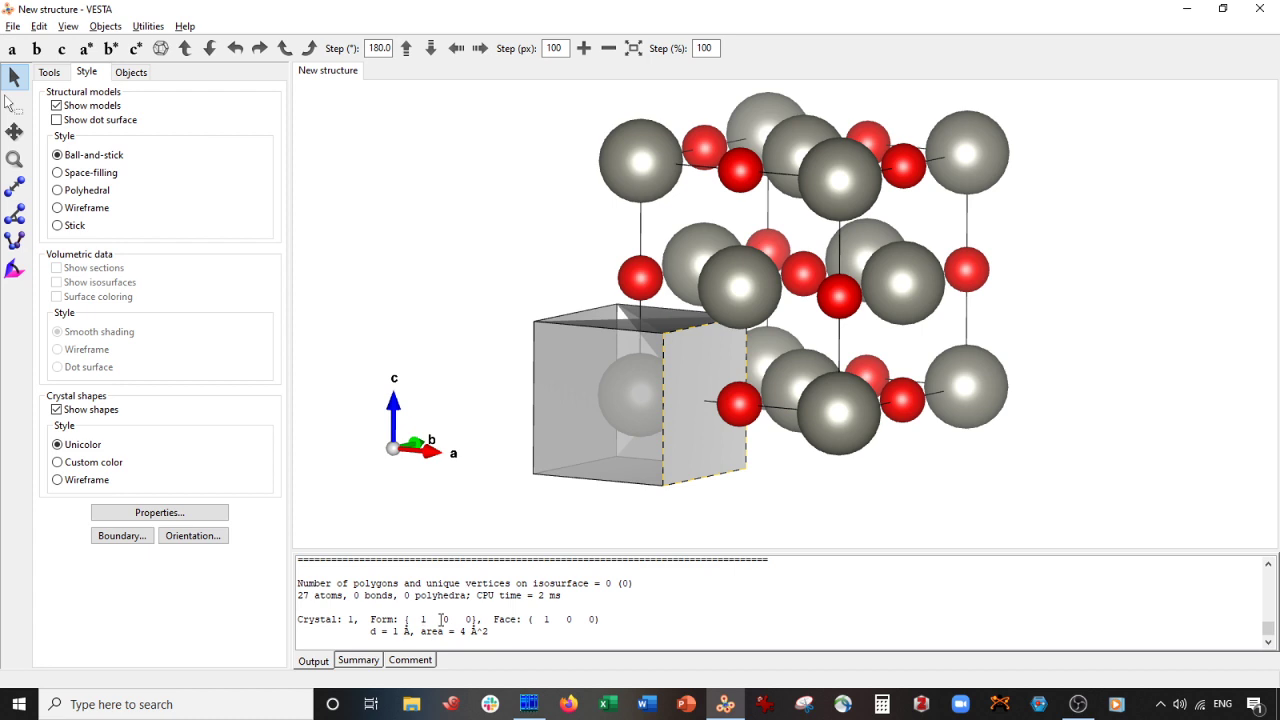
drag(577, 619, 610, 620)
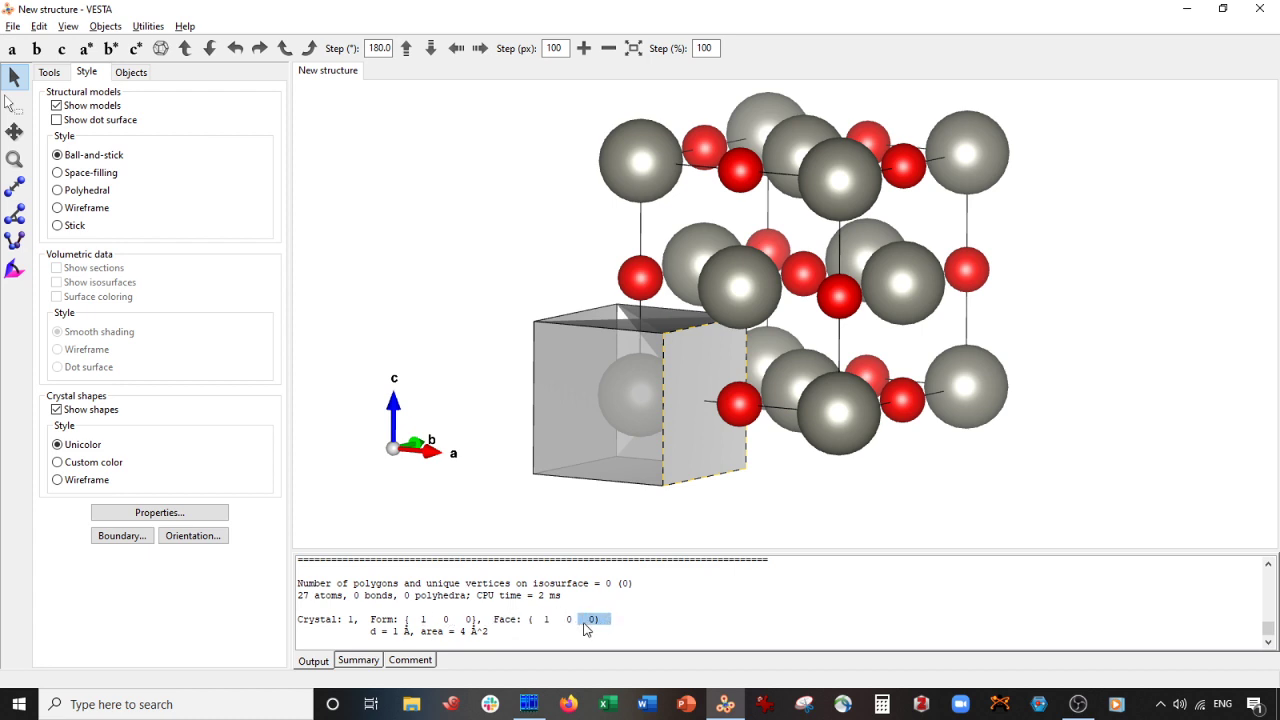
- Select the top (0 0 1) face and the left face, reading their indices in Output
click(608, 308)
click(663, 315)
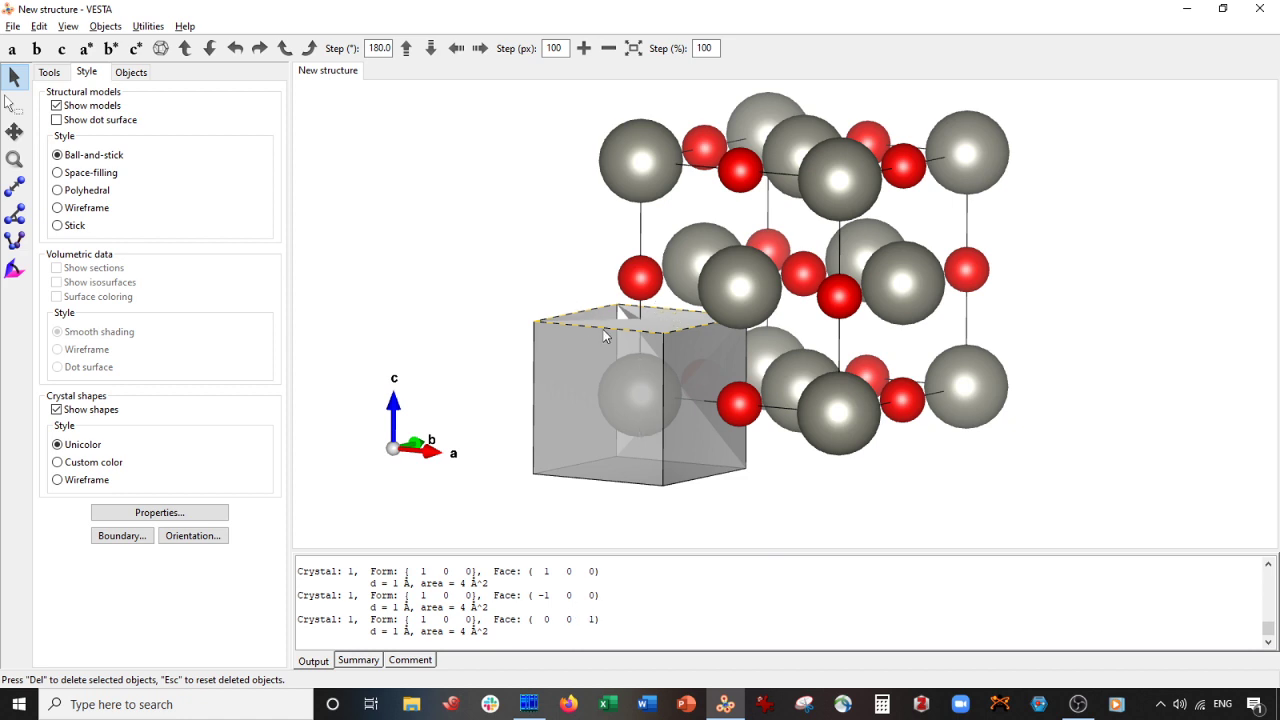
drag(598, 620, 539, 619)
drag(412, 251, 574, 349)
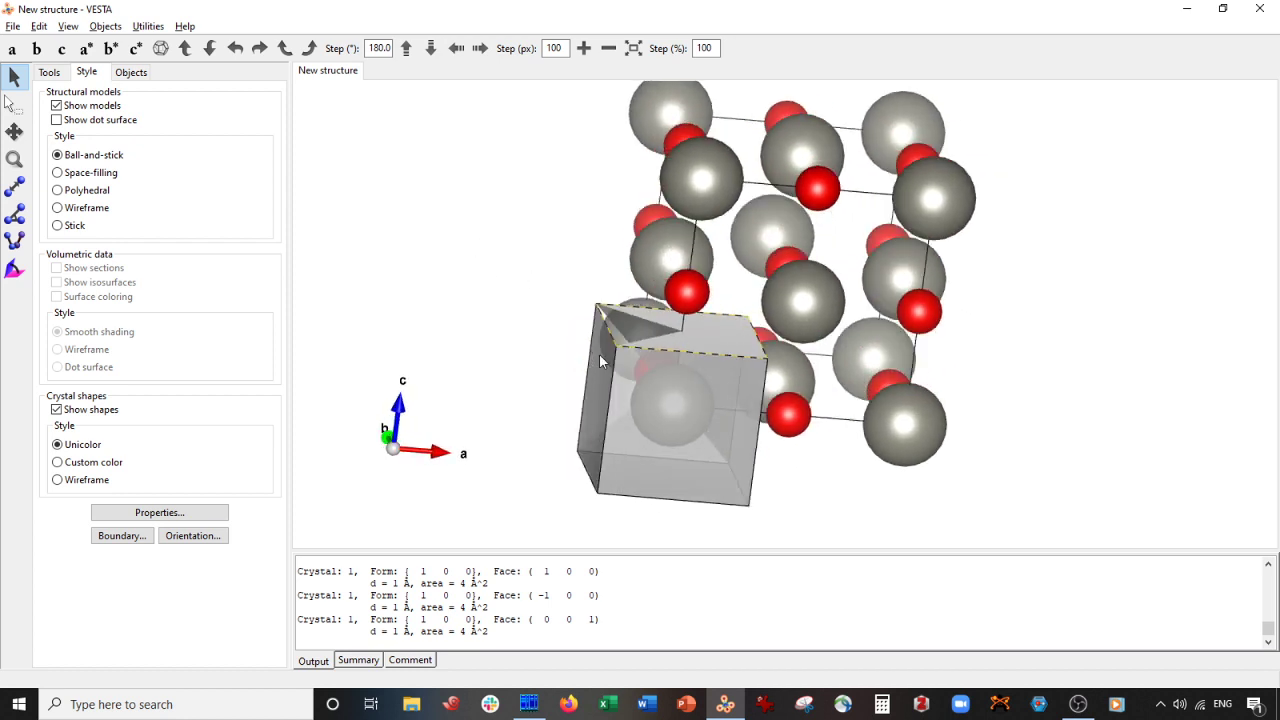
click(600, 361)
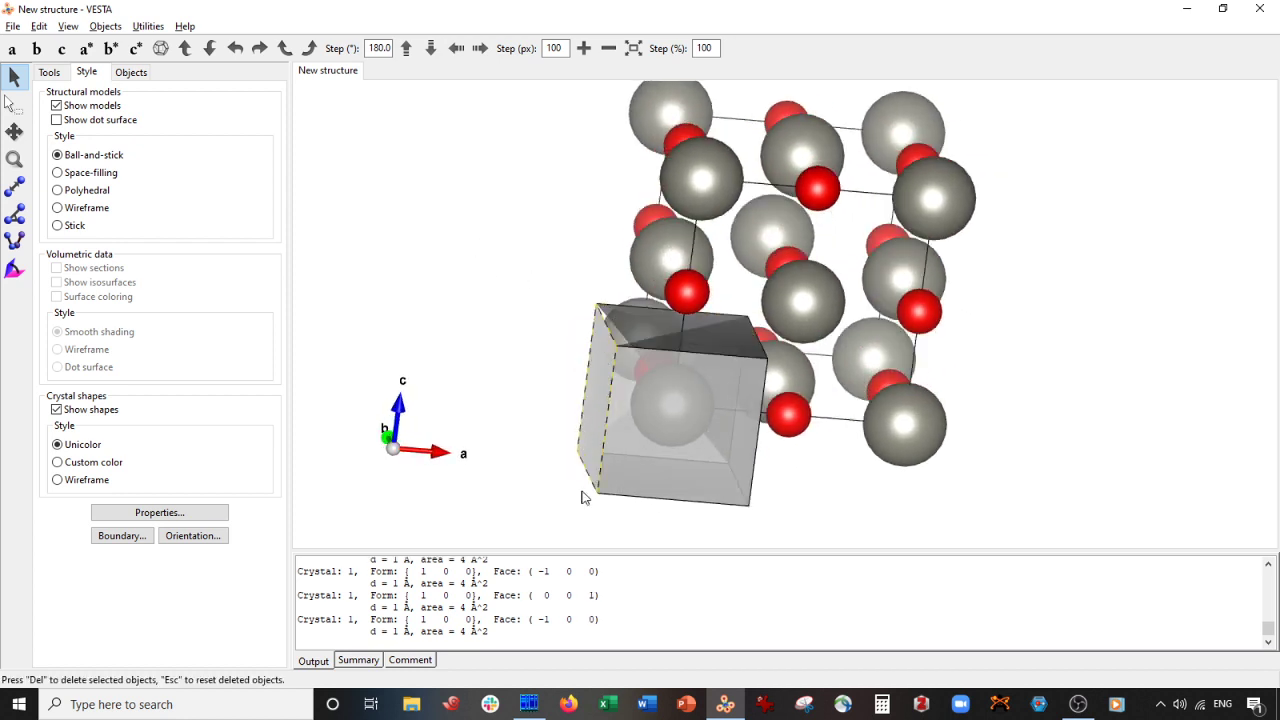
drag(1000, 448, 876, 417)
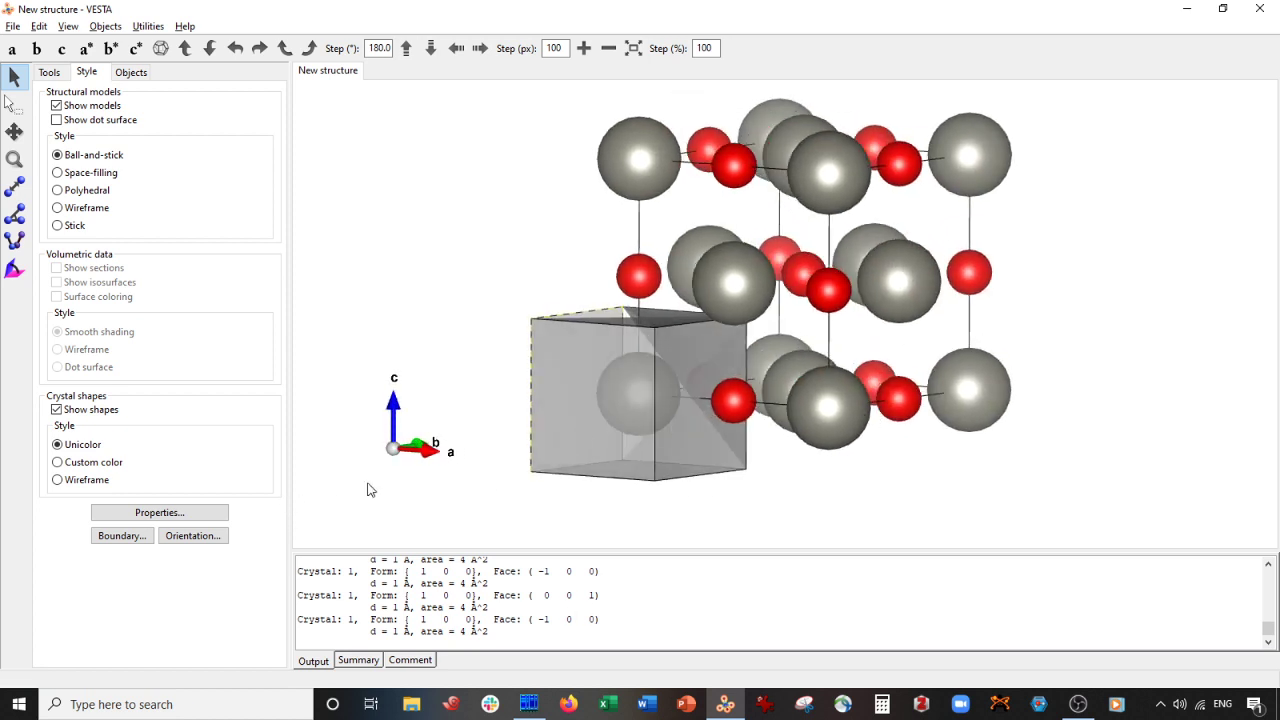
drag(634, 418, 742, 408)
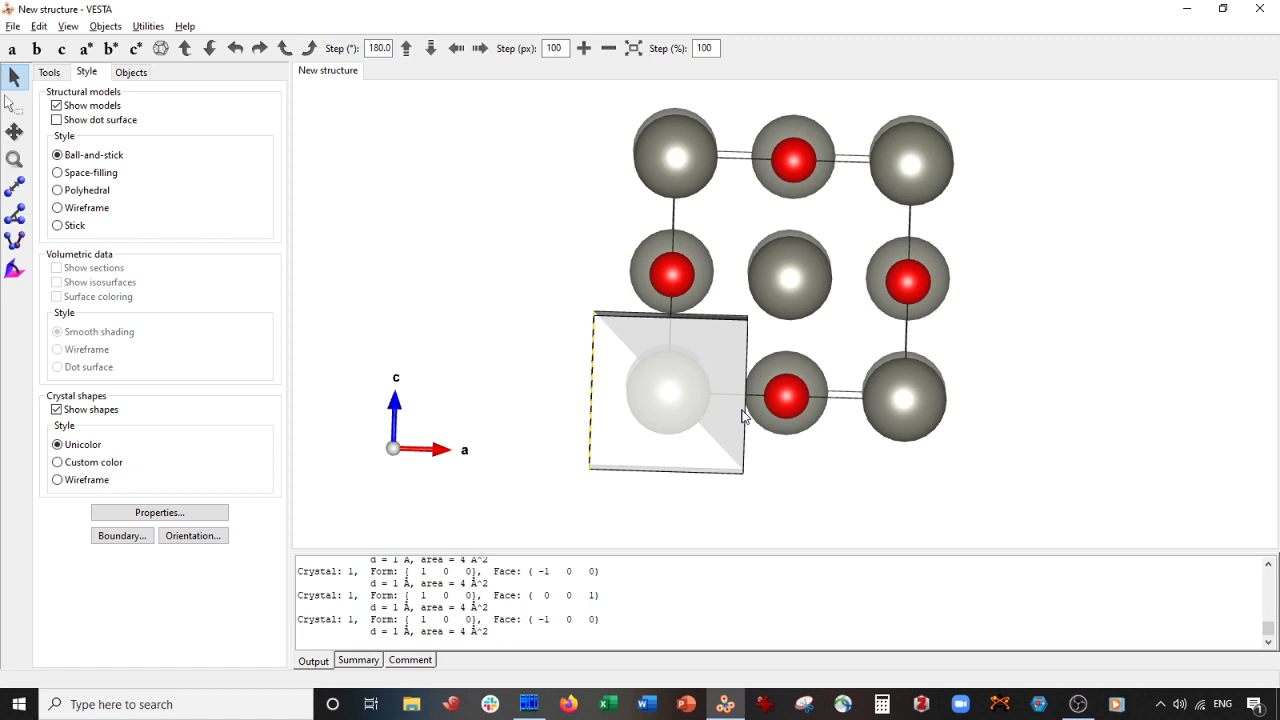
- Open the Crystal Shape settings and add a new plane with Miller indices 1 1 1
click(39, 27)
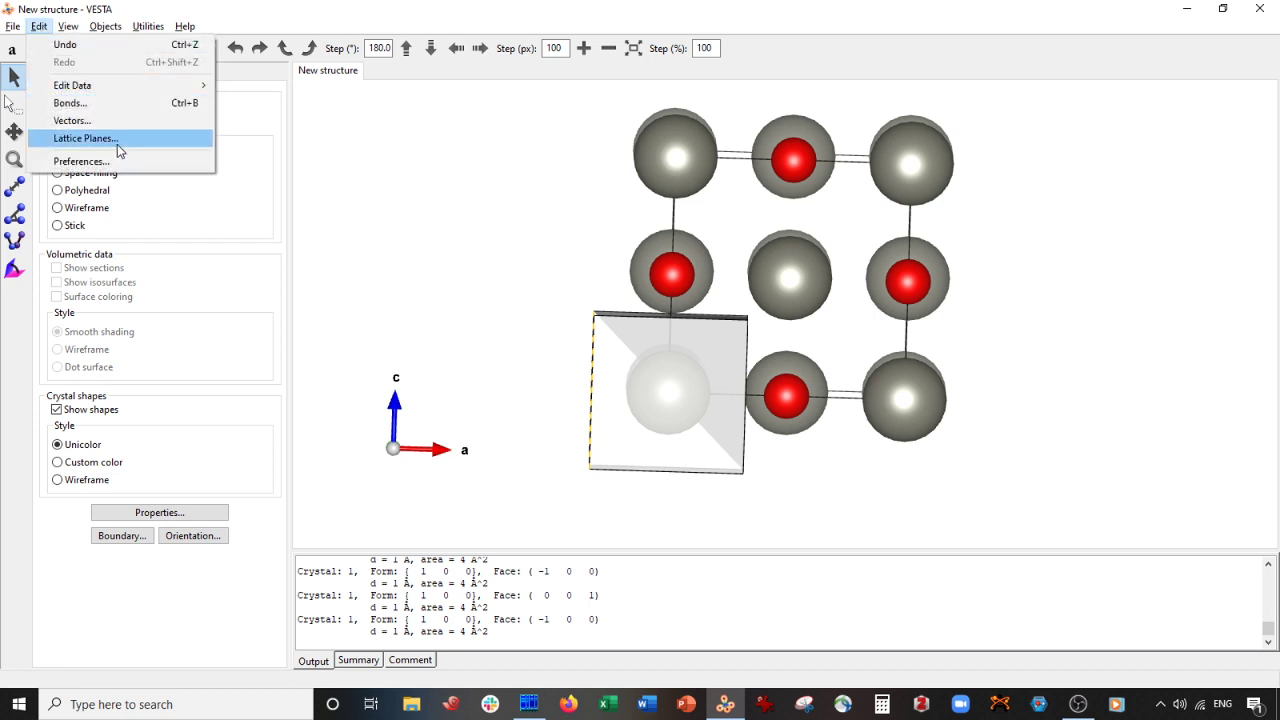
mouse_move(118, 88)
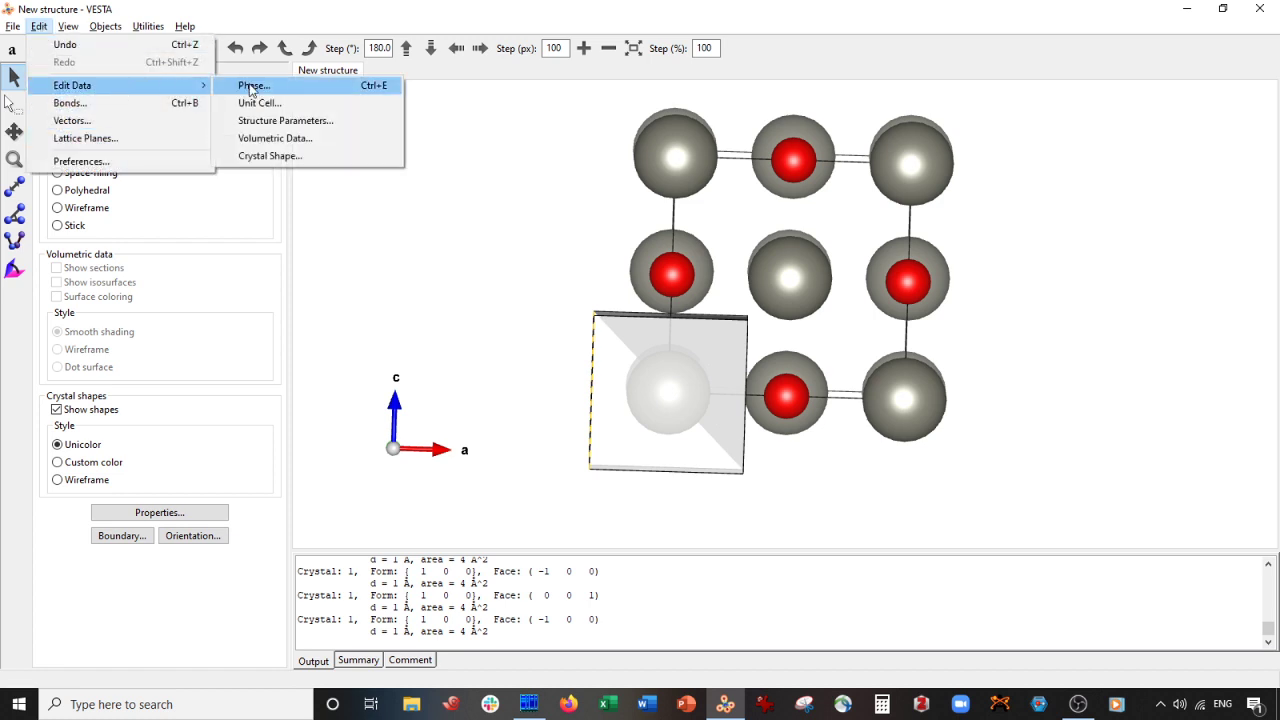
click(289, 165)
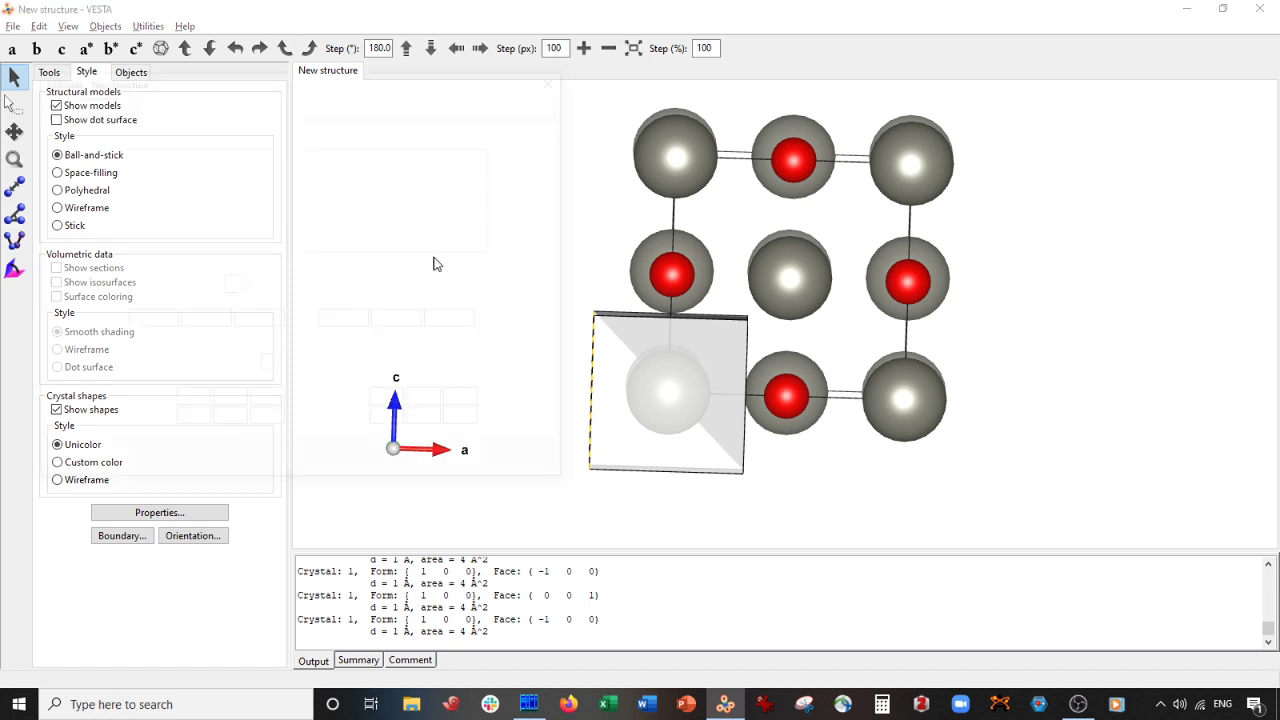
click(531, 231)
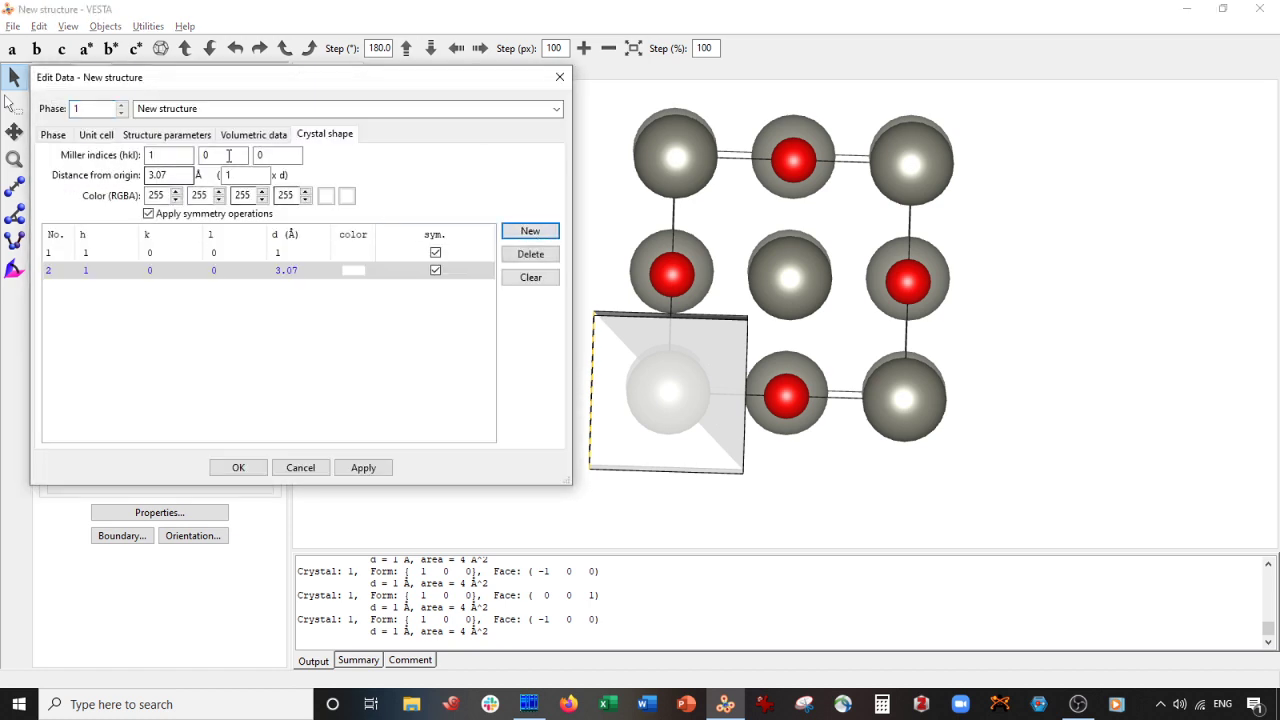
text(1)
key(Tab)
text(1)
key(Tab)
text(1)
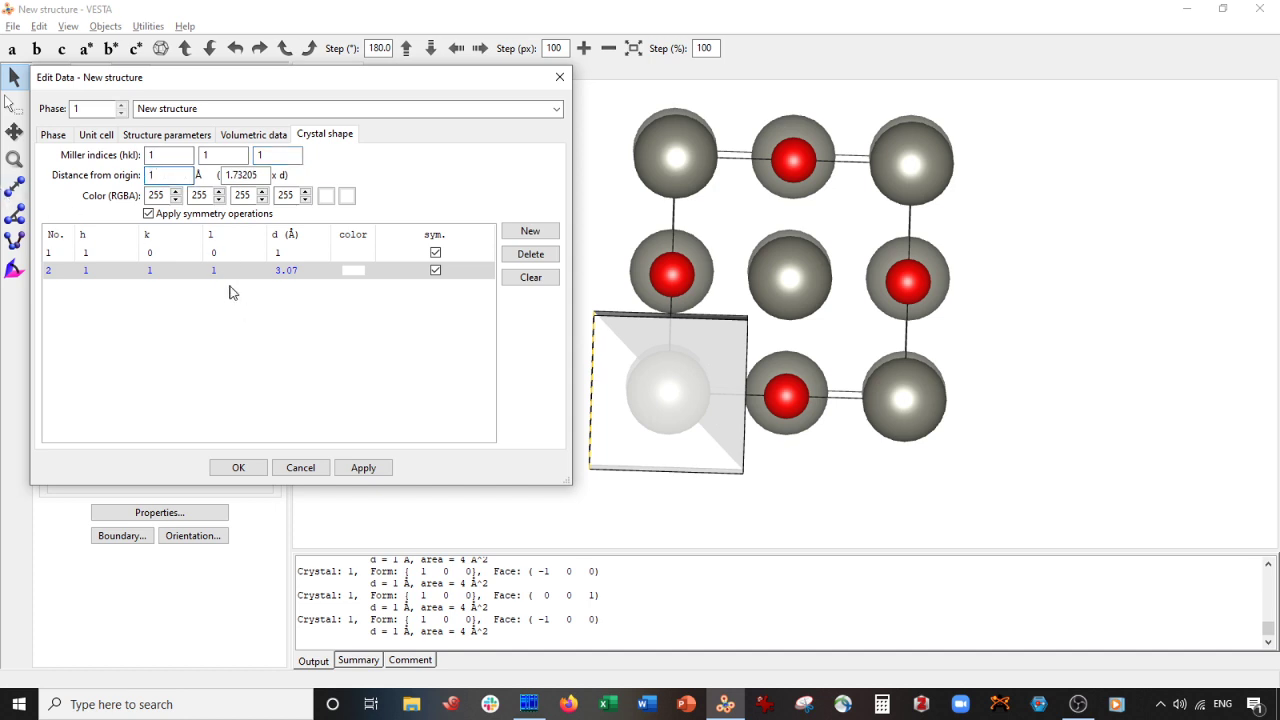
- Set the (1 1 1) plane's distance to 1 Å and apply it
click(180, 253)
click(180, 270)
text(1)
key(Return)
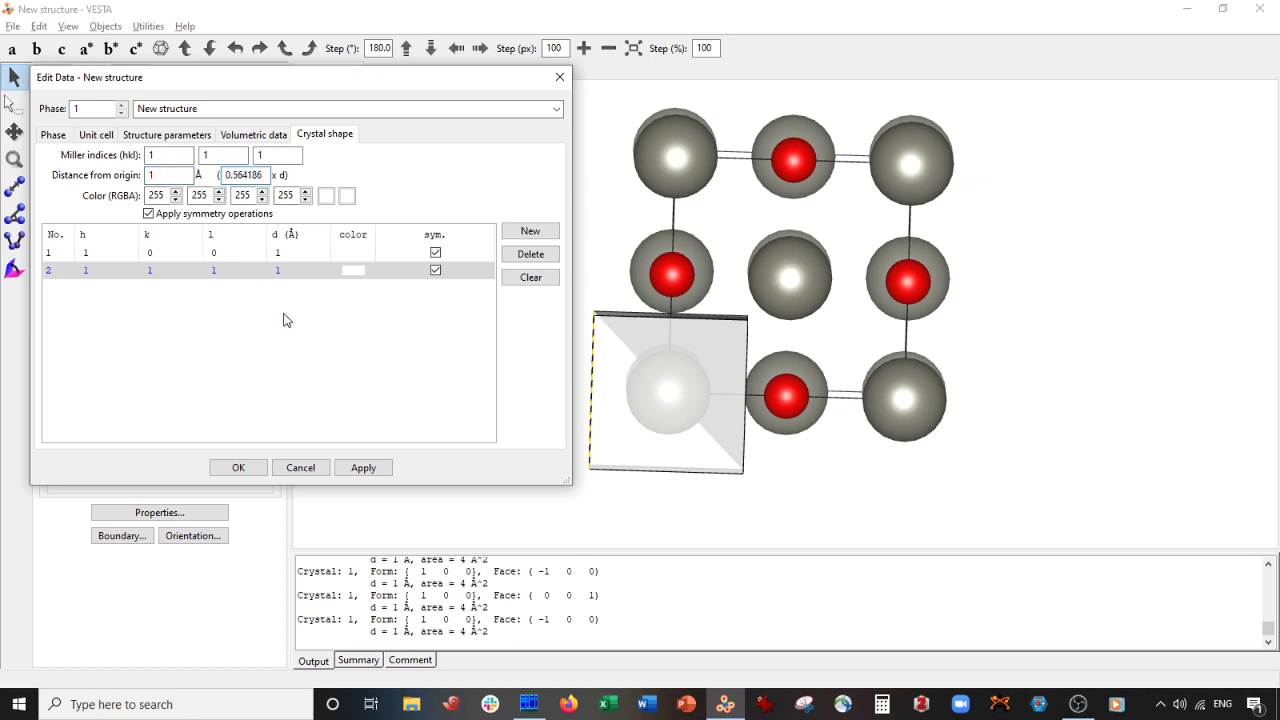
click(364, 467)
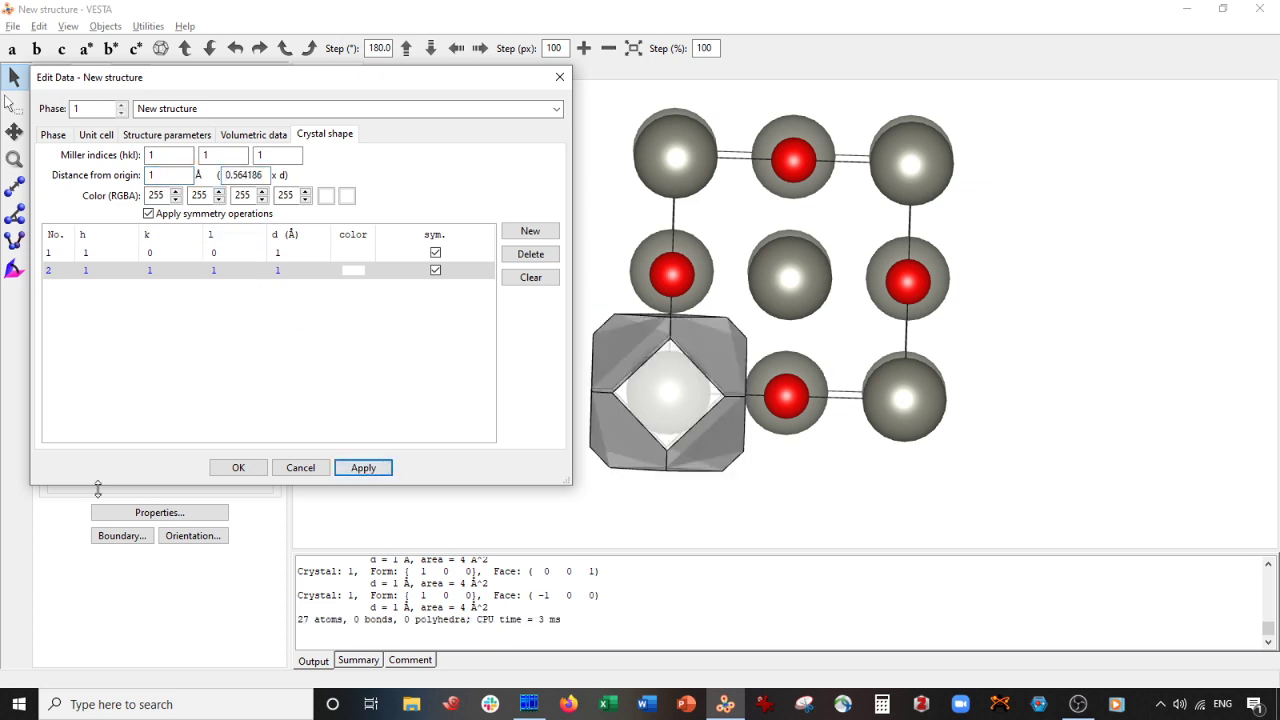
- Close the crystal shape settings and select a (1 1 1) face, highlighting its logged indices
click(238, 467)
drag(1080, 290, 975, 322)
drag(636, 380, 718, 338)
click(720, 344)
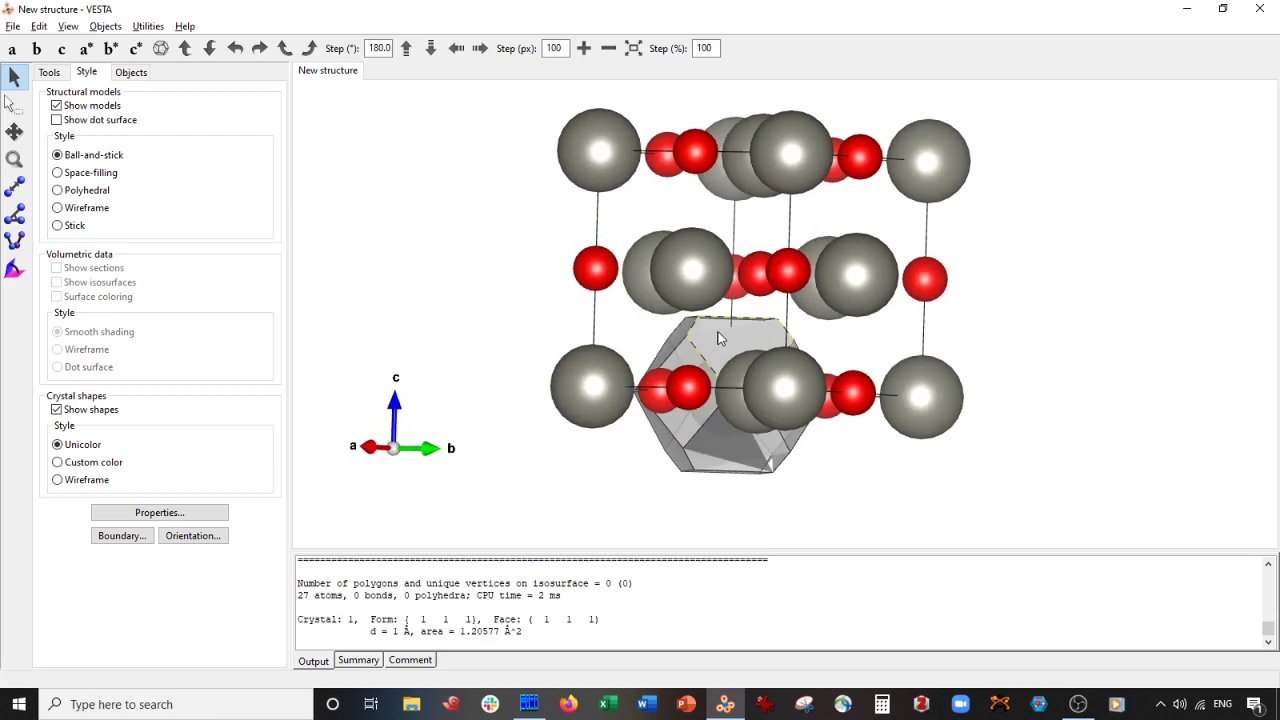
drag(544, 615, 611, 617)
- Select the top (0 0 1) face and review the logged face indices from other angles
drag(770, 430, 641, 328)
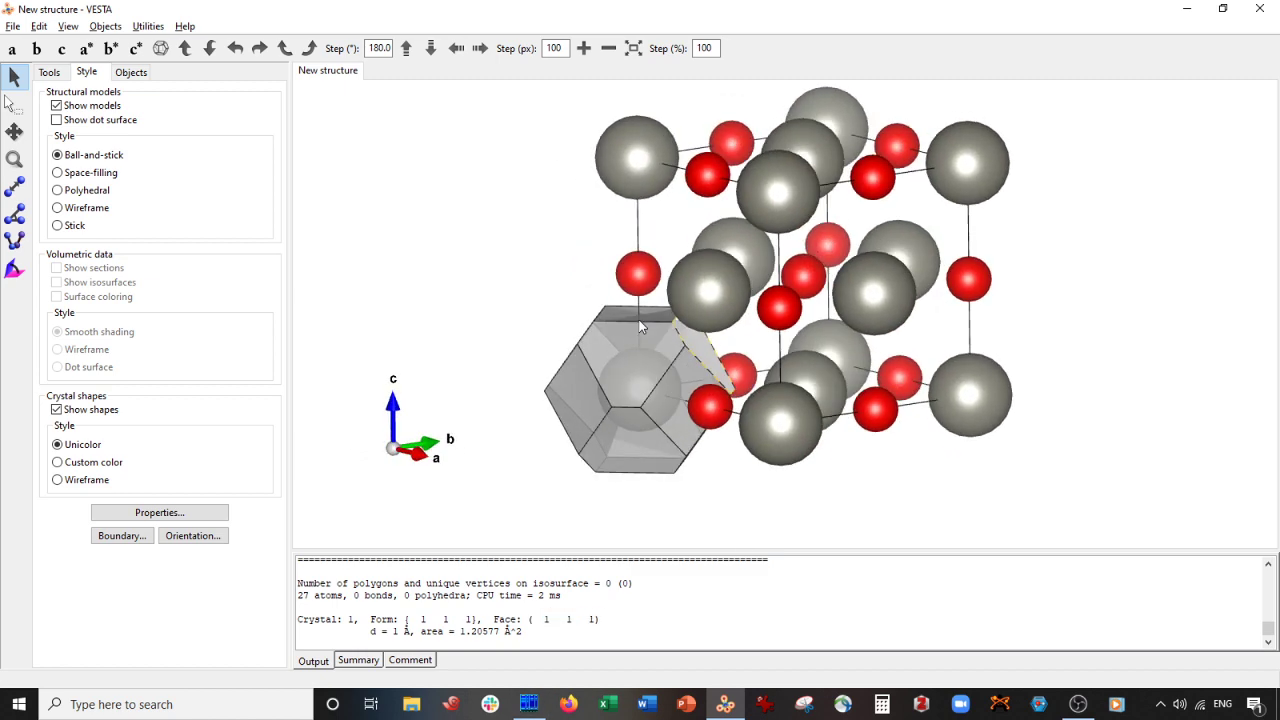
click(637, 312)
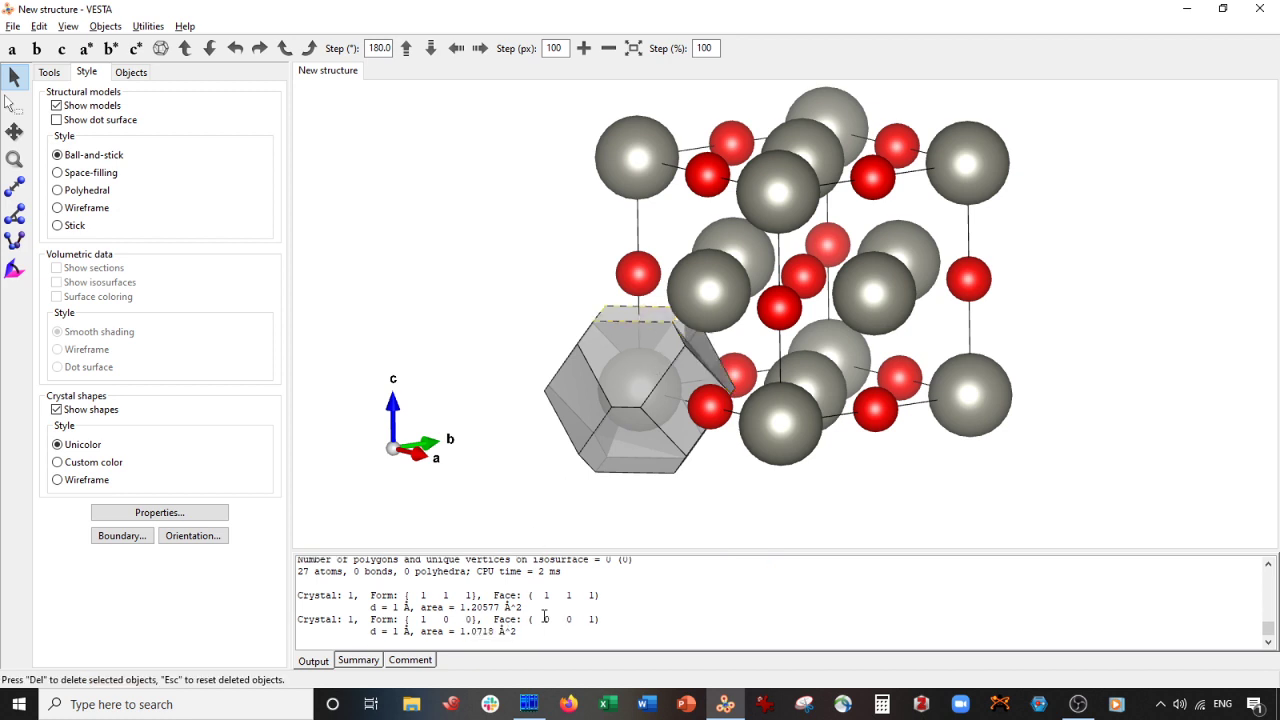
drag(545, 618, 602, 620)
mouse_move(700, 474)
mouse_down()
mouse_move(651, 447)
mouse_move(678, 463)
mouse_up()
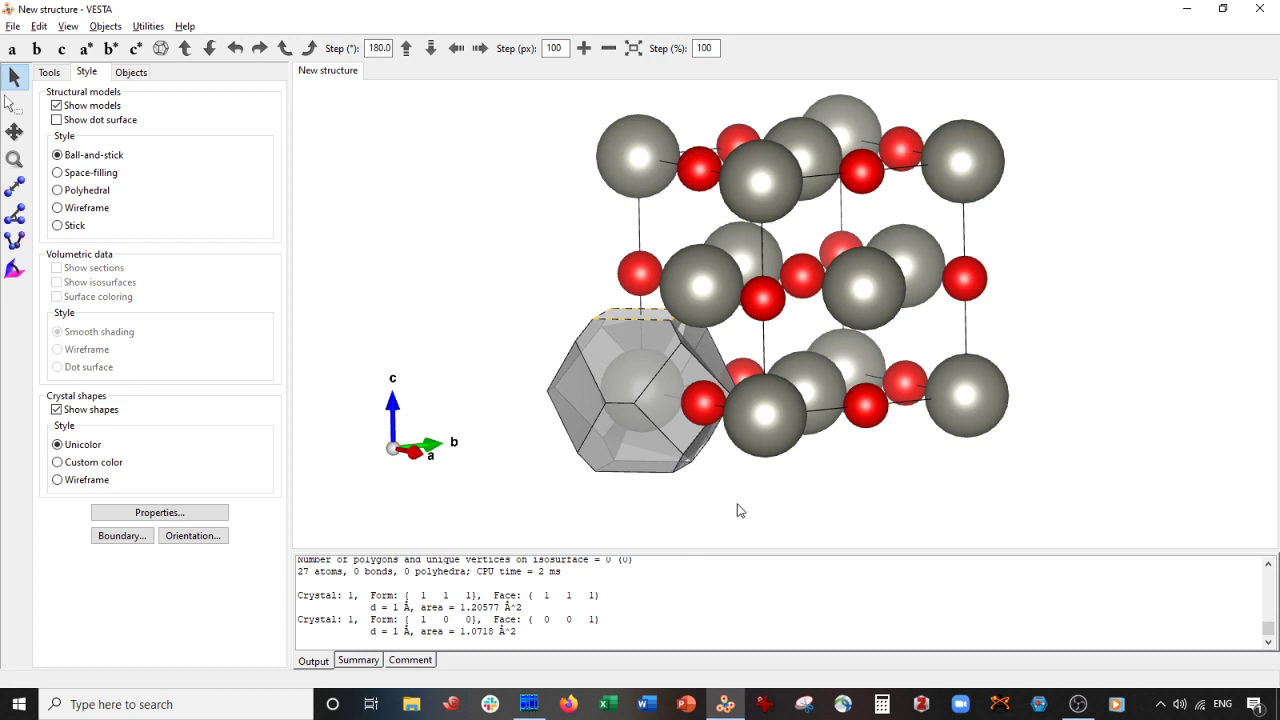
mouse_move(545, 595)
mouse_down()
mouse_move(606, 595)
mouse_move(527, 620)
mouse_move(541, 620)
mouse_up()
drag(697, 518, 812, 490)
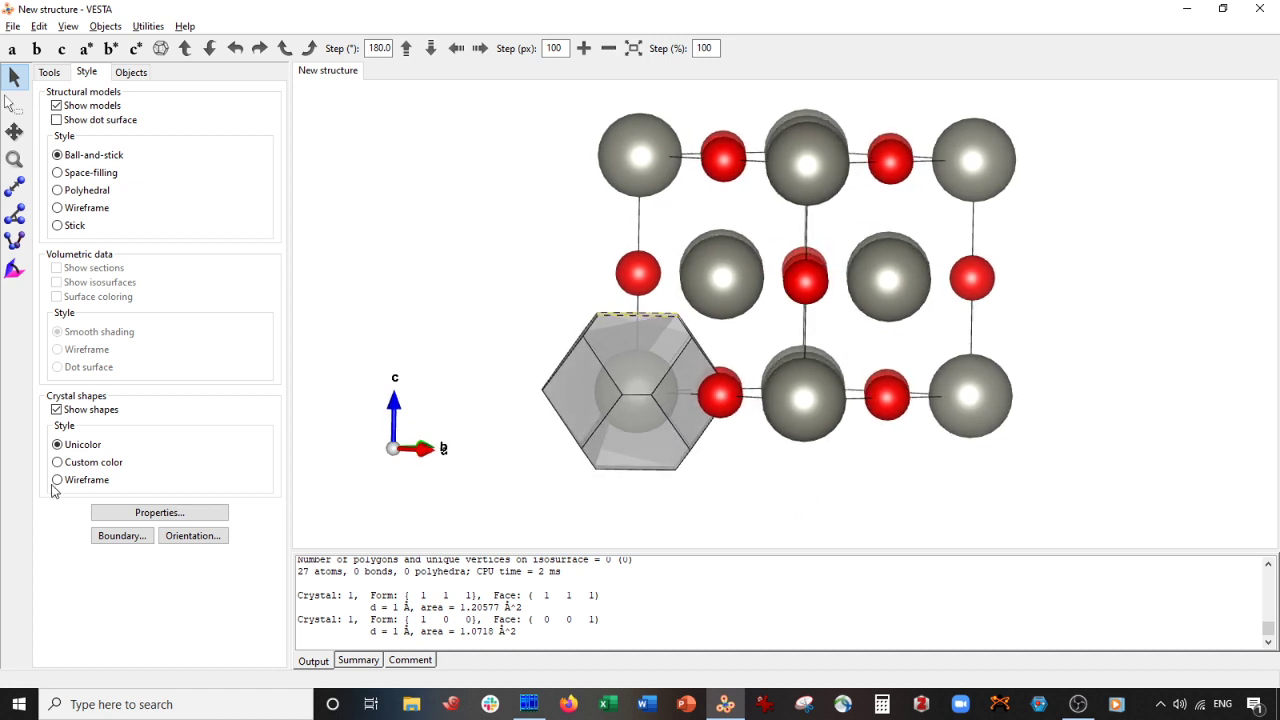
click(15, 272)
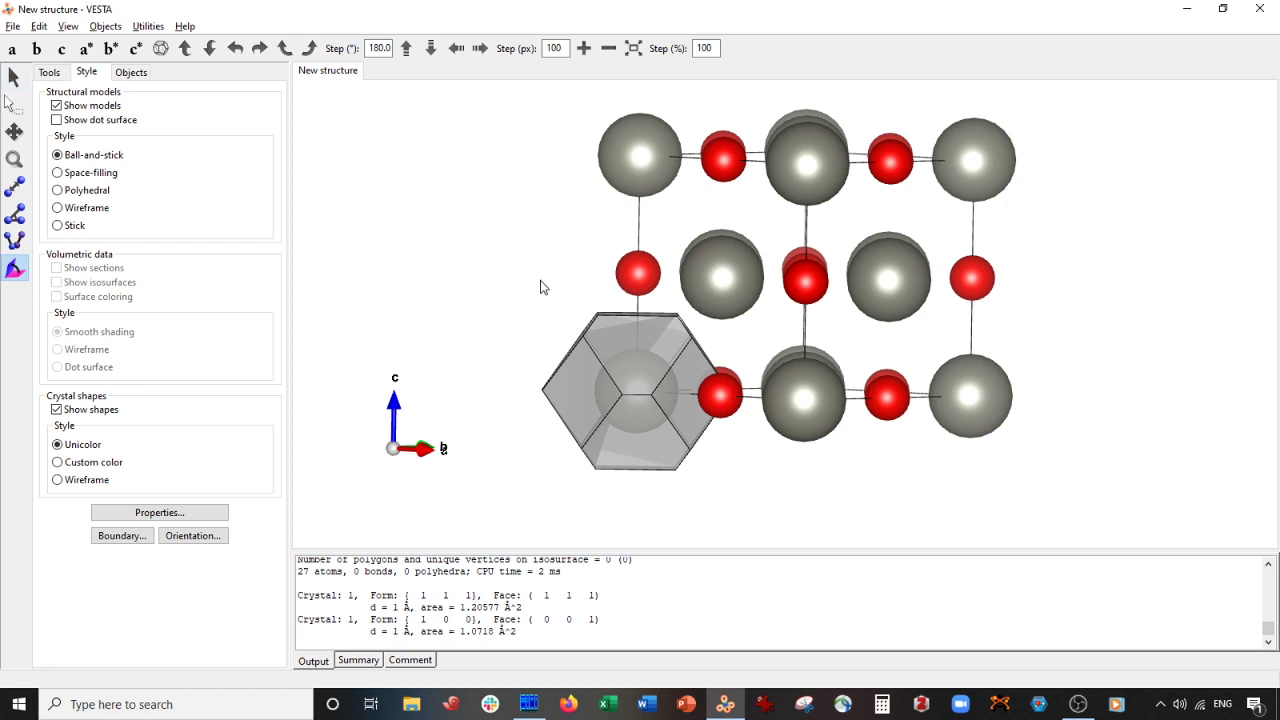
- Pick the top (0 0 1) face, then the (1 1 1) face, for a 54.7356° interfacial angle
click(14, 77)
drag(436, 210, 395, 330)
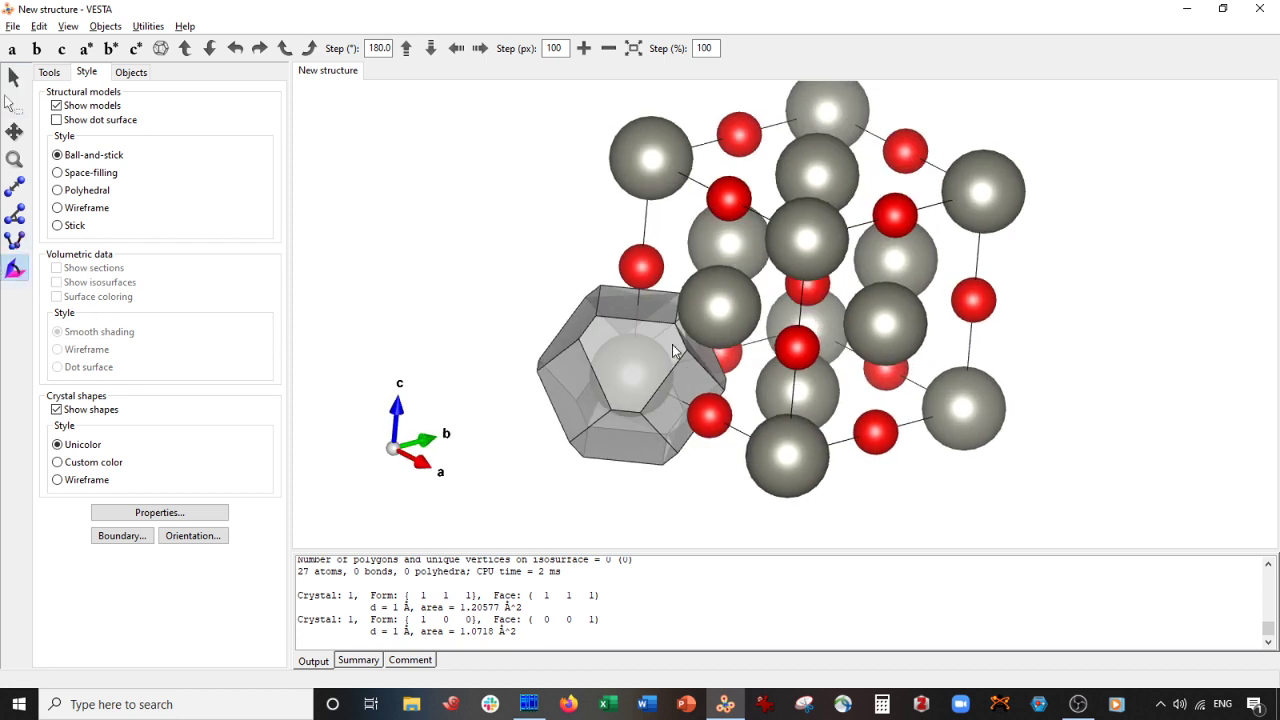
click(658, 310)
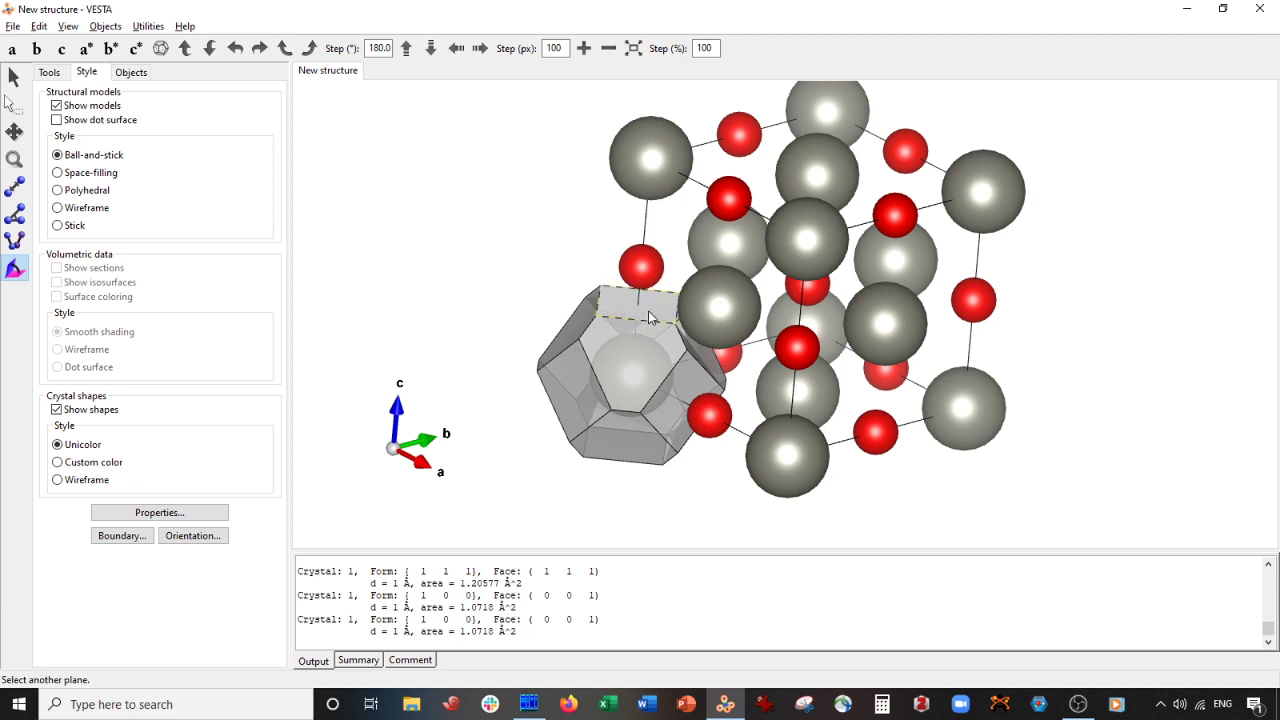
click(710, 358)
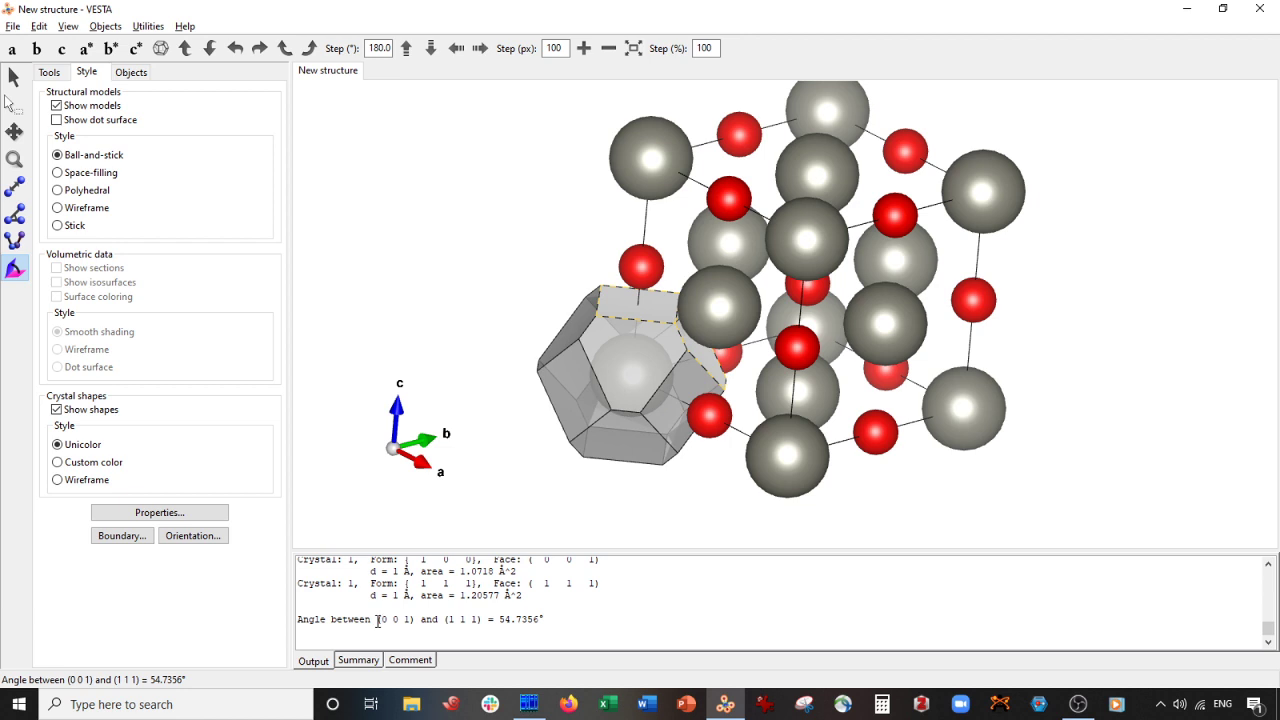
drag(390, 619, 560, 622)
click(13, 77)
drag(795, 235, 785, 203)
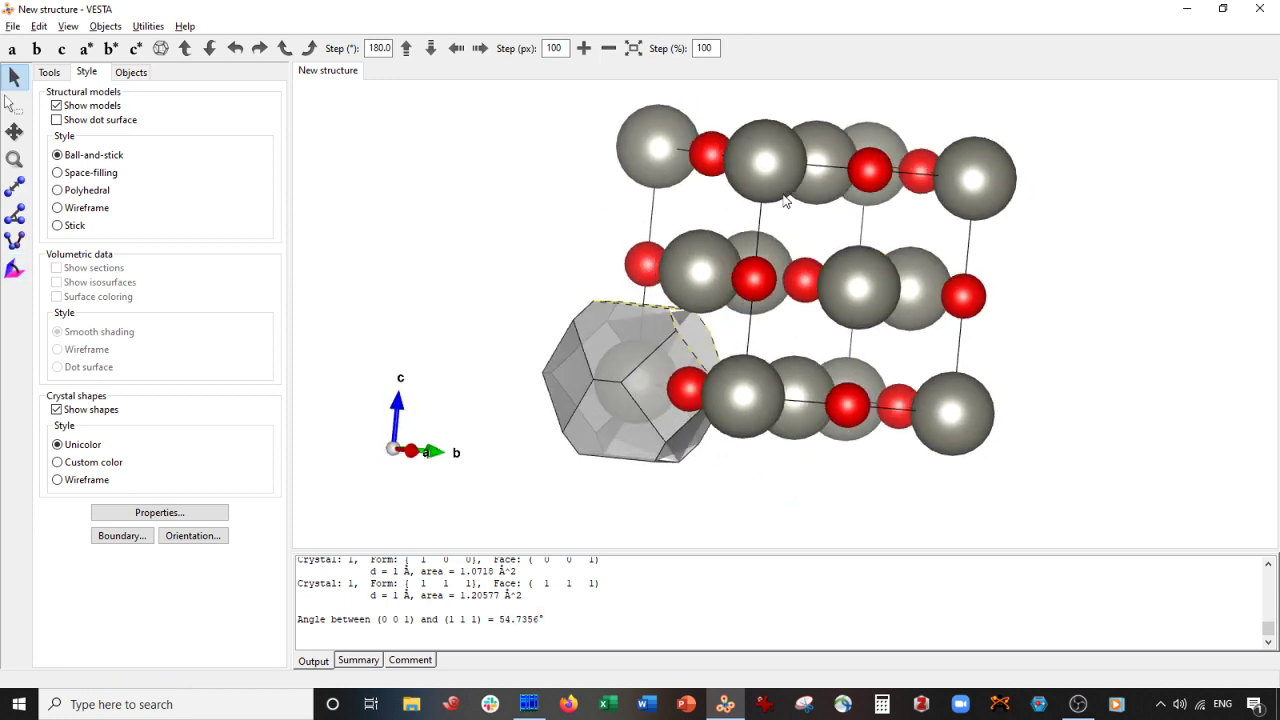
drag(708, 216, 832, 414)
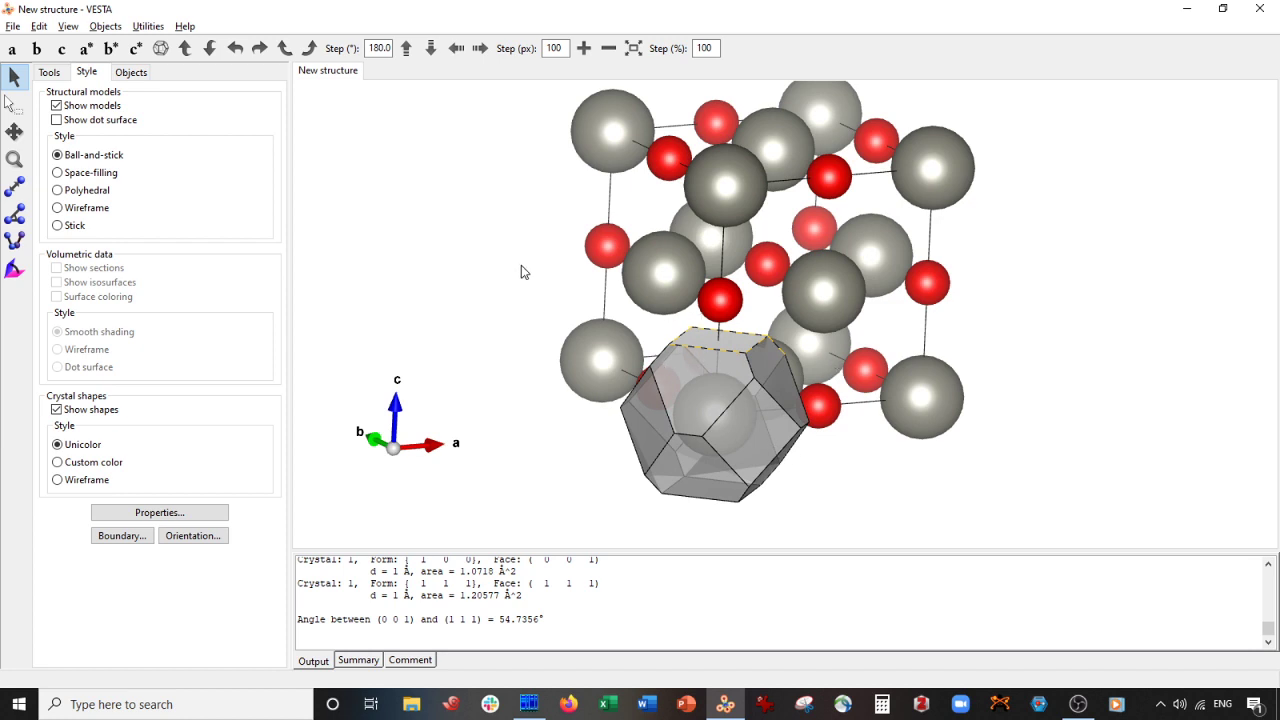
- Try custom colour and wireframe styles on the crystal shape, then restore solid grey Unicolor
click(72, 463)
click(86, 480)
click(94, 464)
click(96, 482)
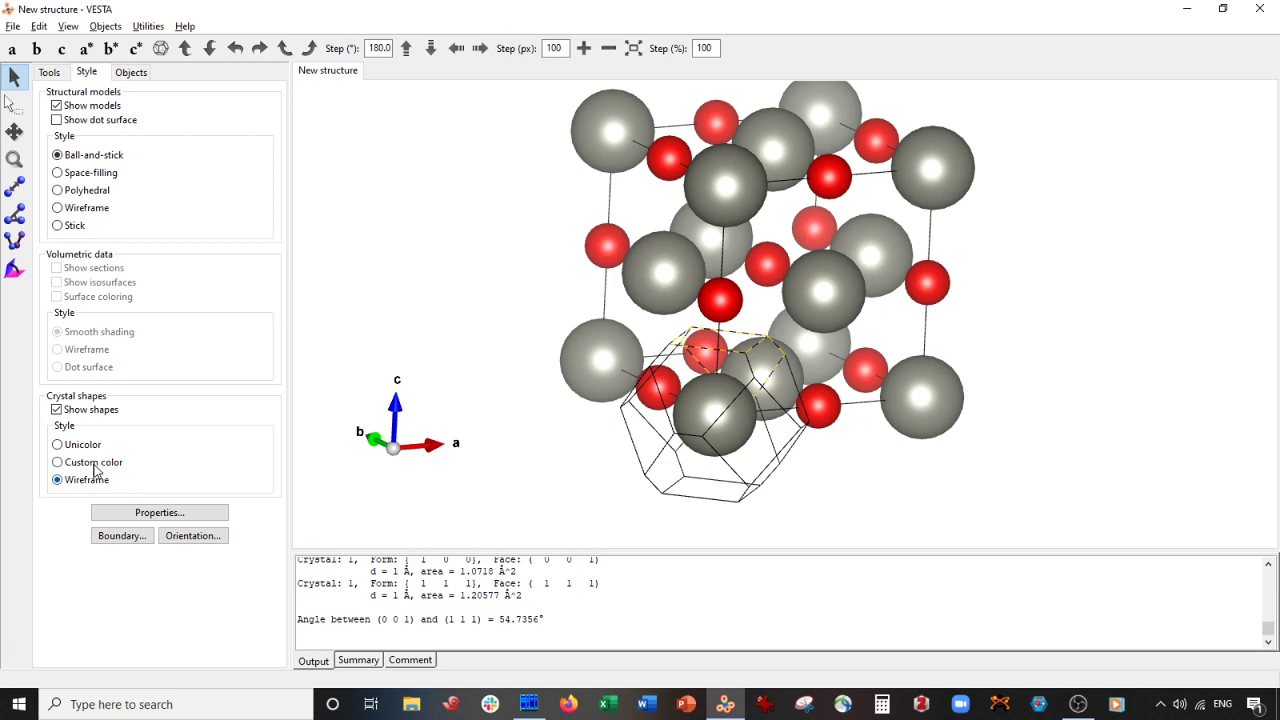
drag(626, 354, 560, 311)
click(58, 445)
drag(612, 345, 640, 352)
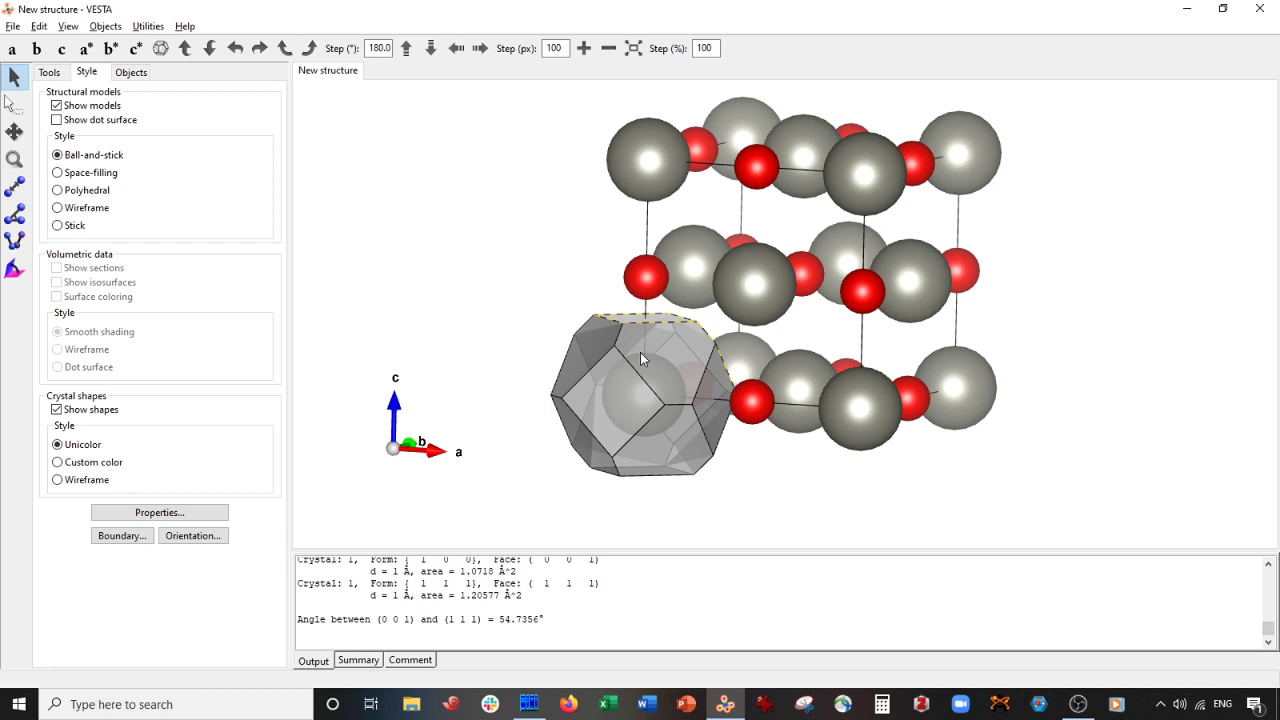
- Show the Objects list and toggle the Shape object off and back on
click(48, 73)
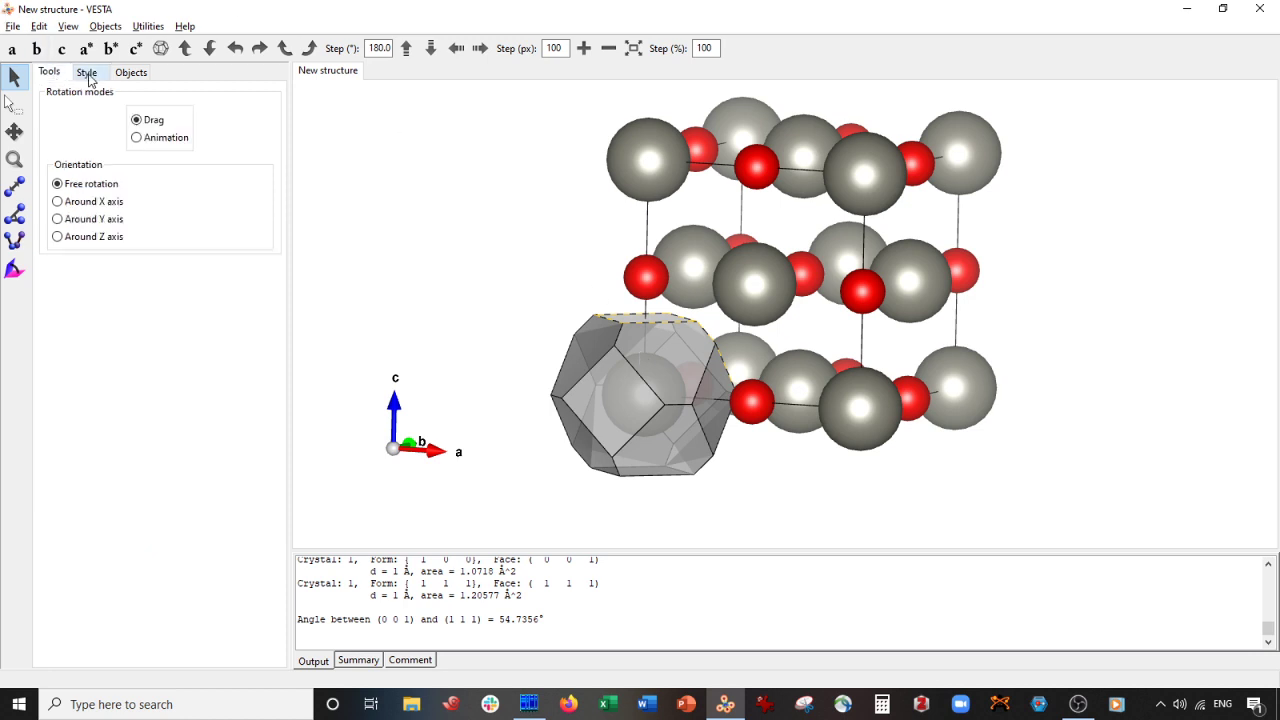
click(86, 73)
click(130, 72)
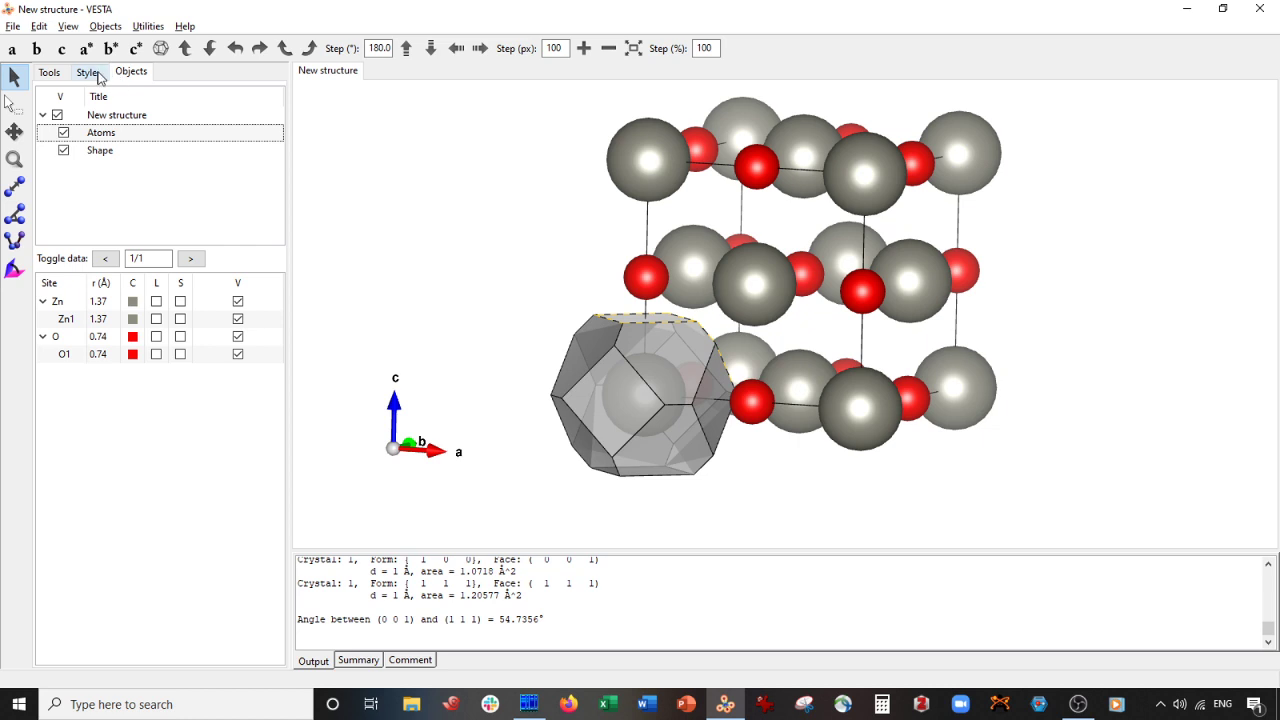
click(63, 152)
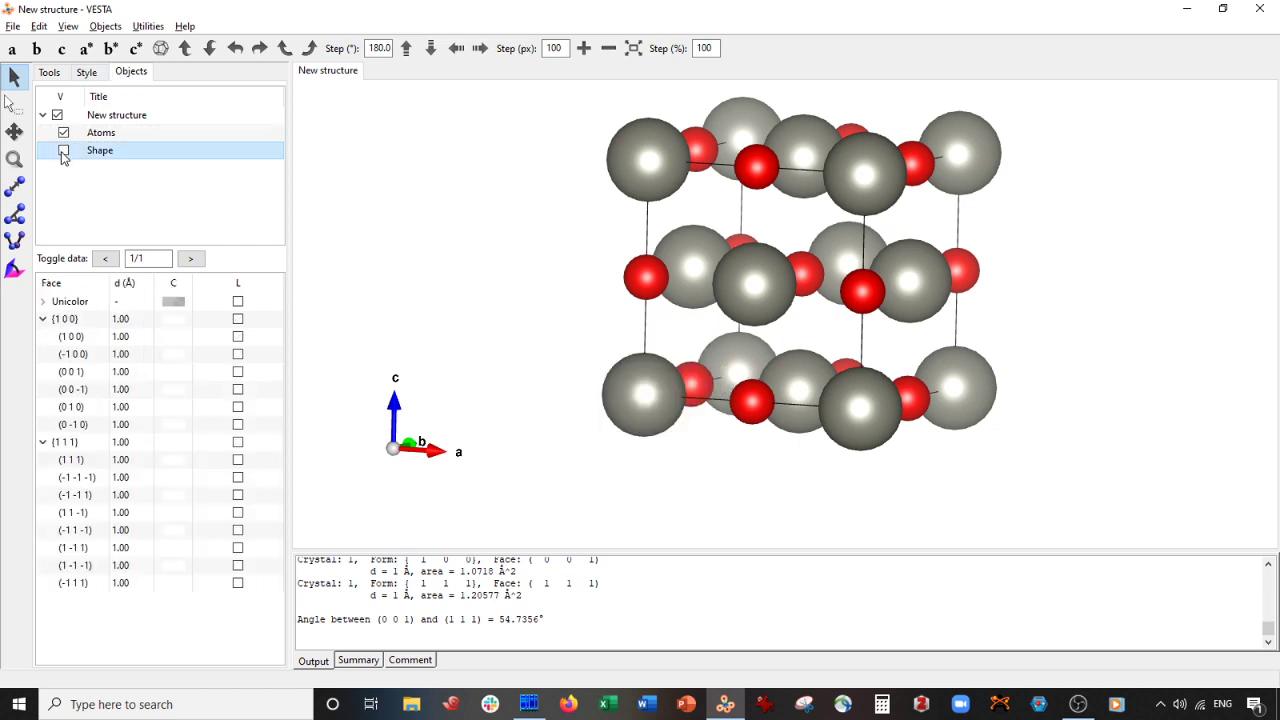
click(63, 152)
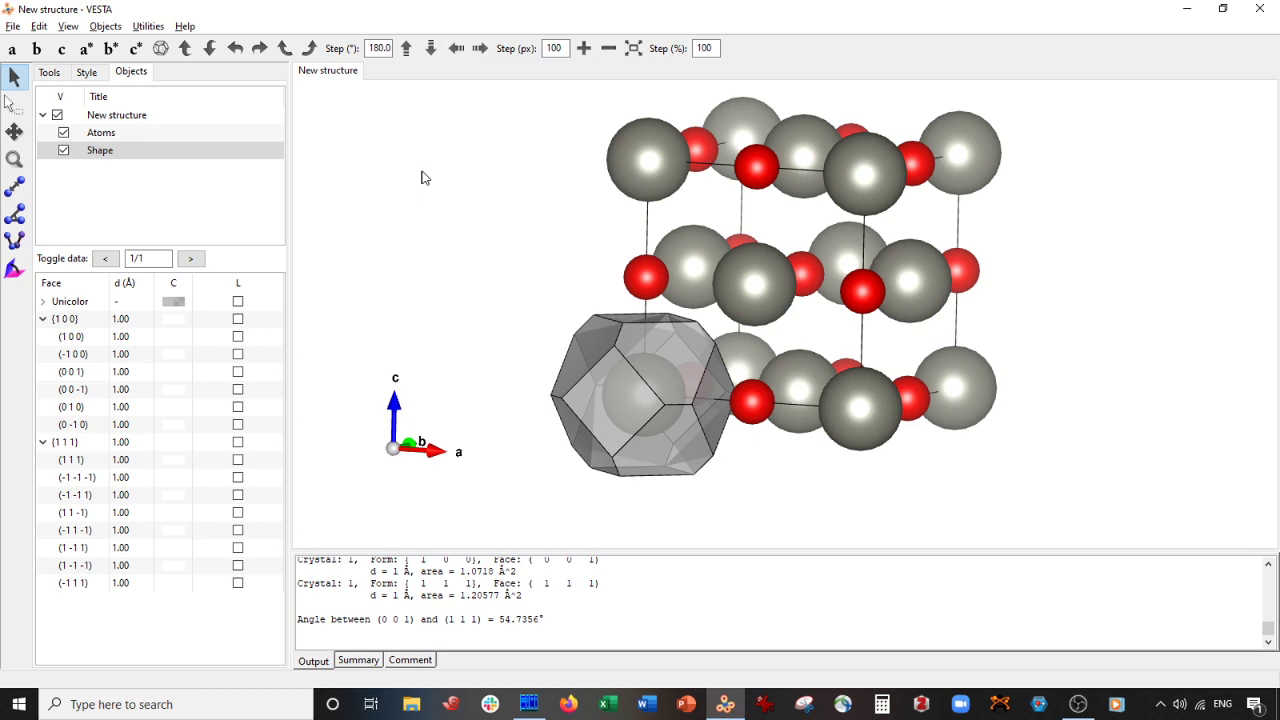